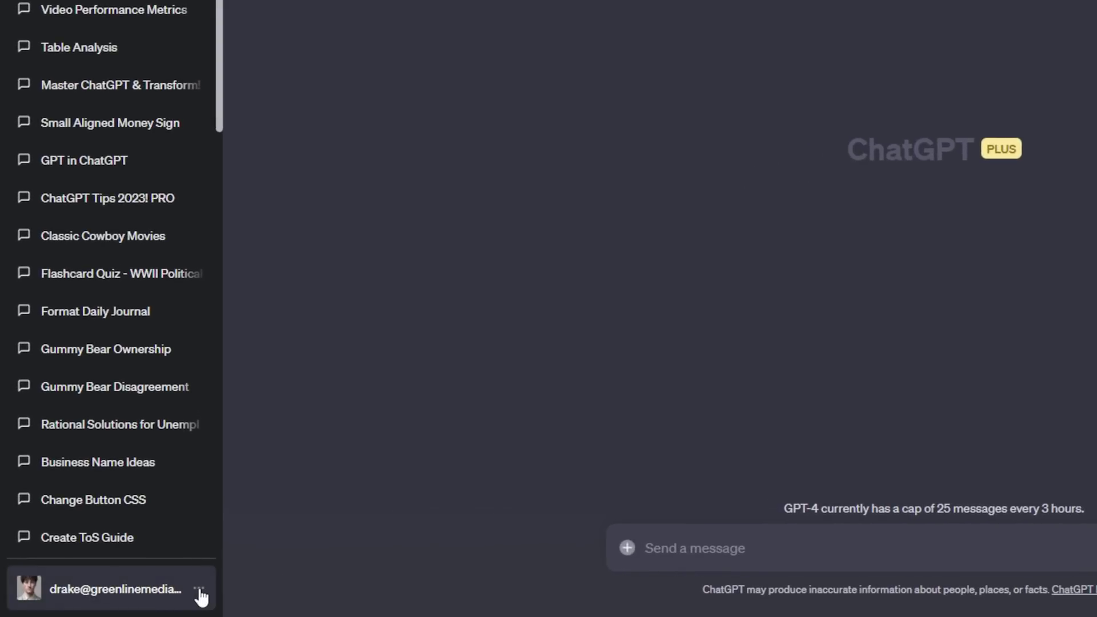
Confirm that Code interpreter is switched on under Settings > Beta features.
left_click(200, 592)
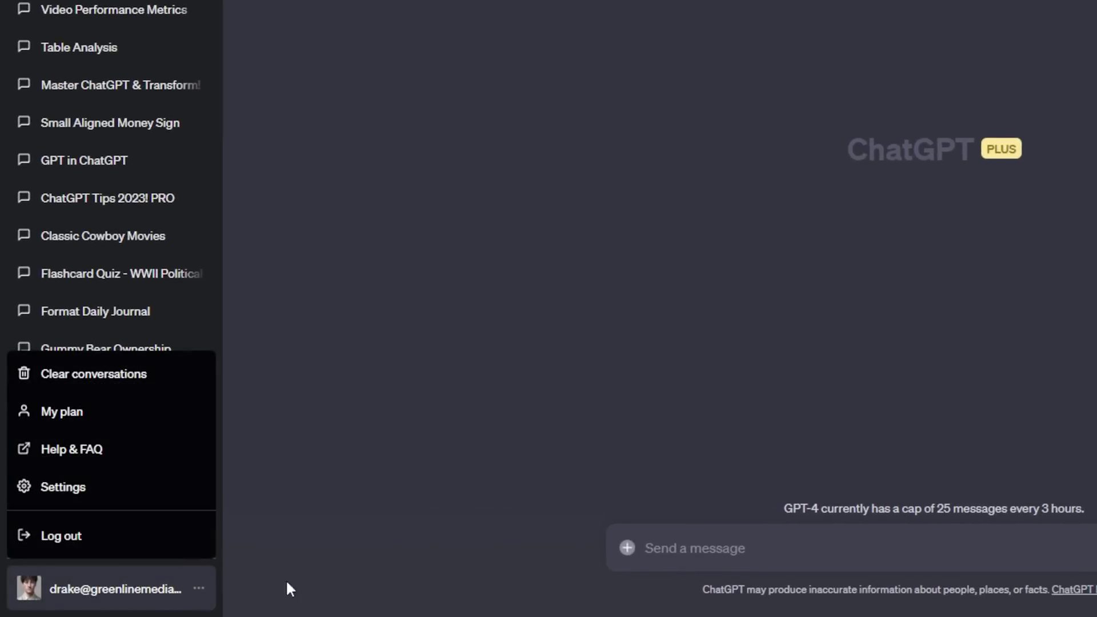
left_click(84, 495)
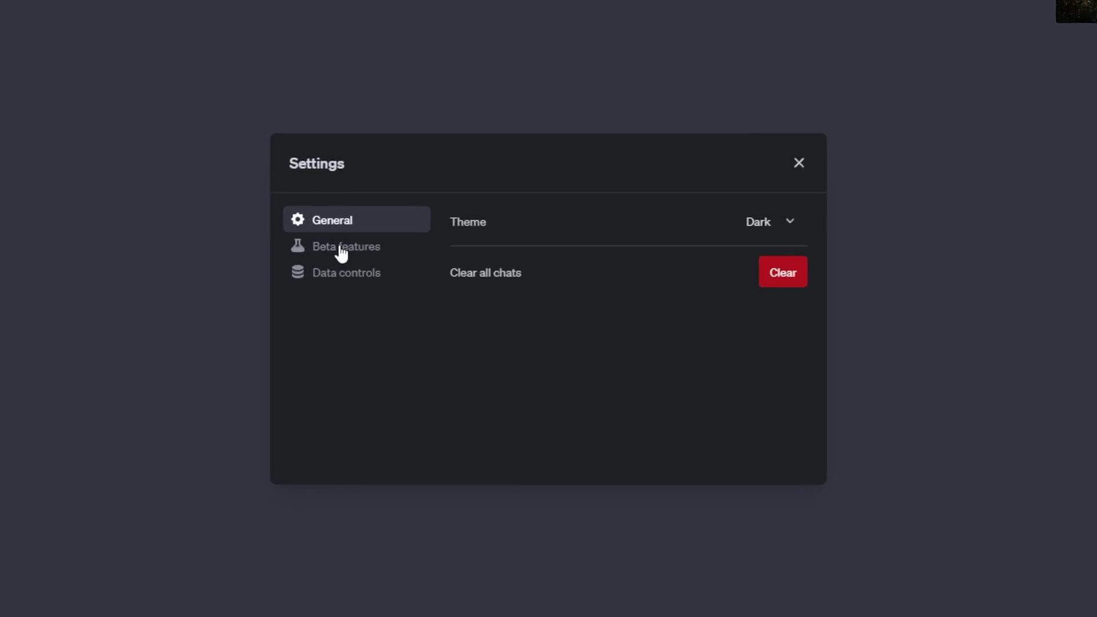
left_click(341, 249)
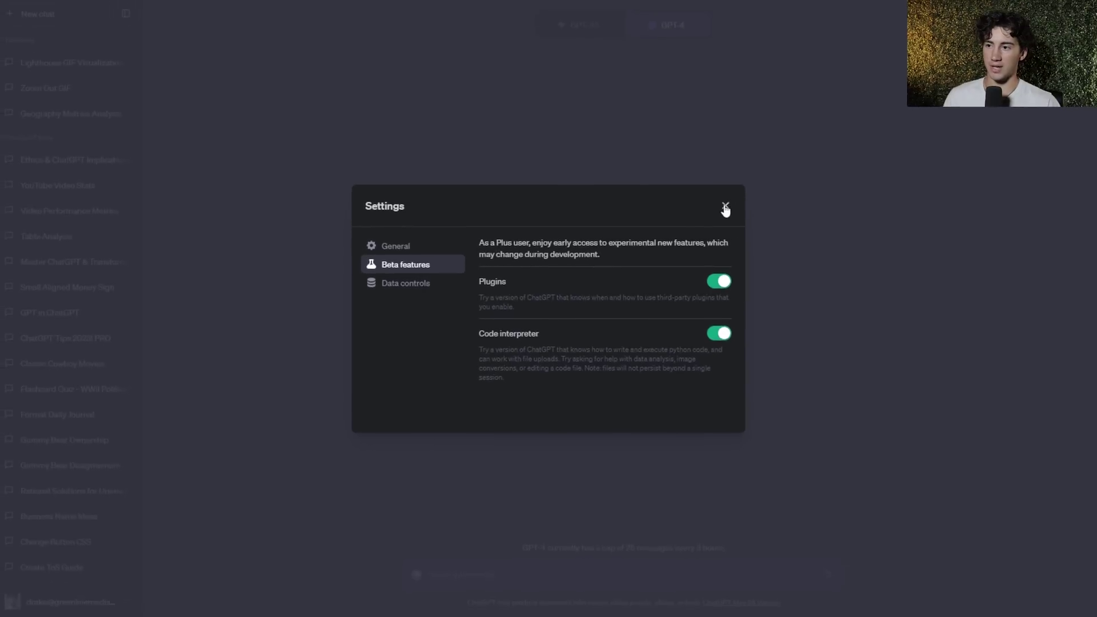
left_click(725, 209)
Hide the sidebar and set GPT-4 to the Code Interpreter model.
left_click(127, 15)
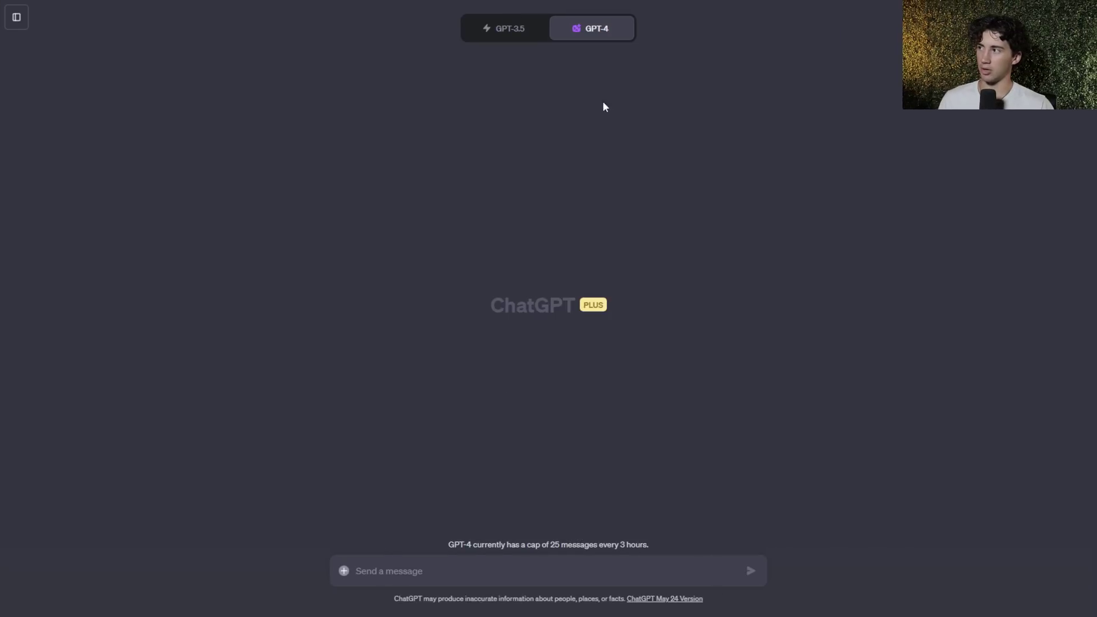
mouse_move(601, 38)
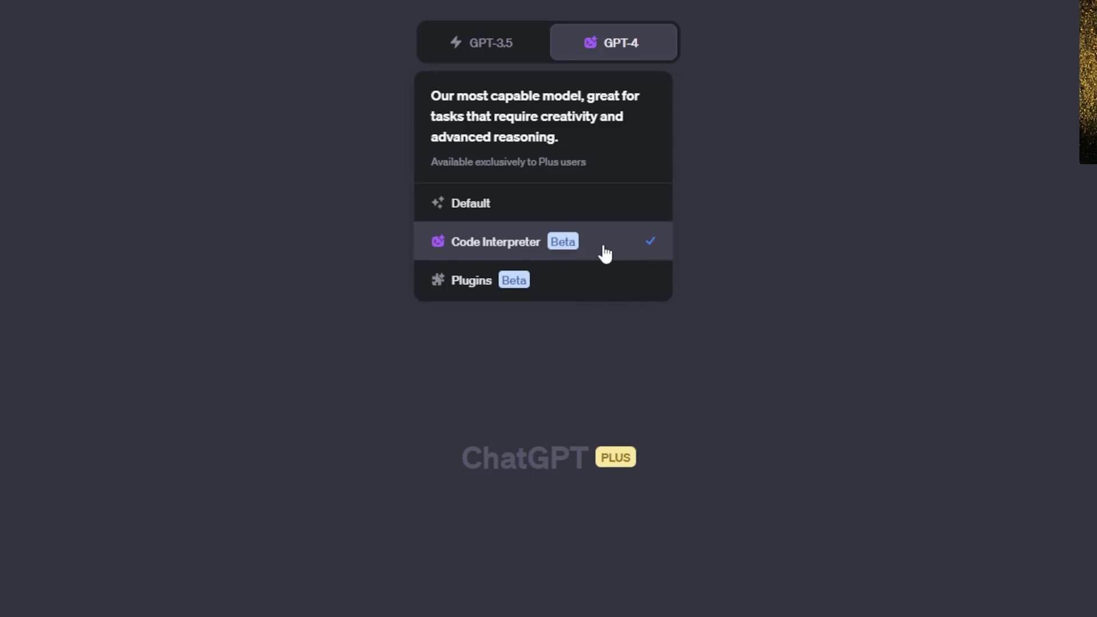
left_click(606, 254)
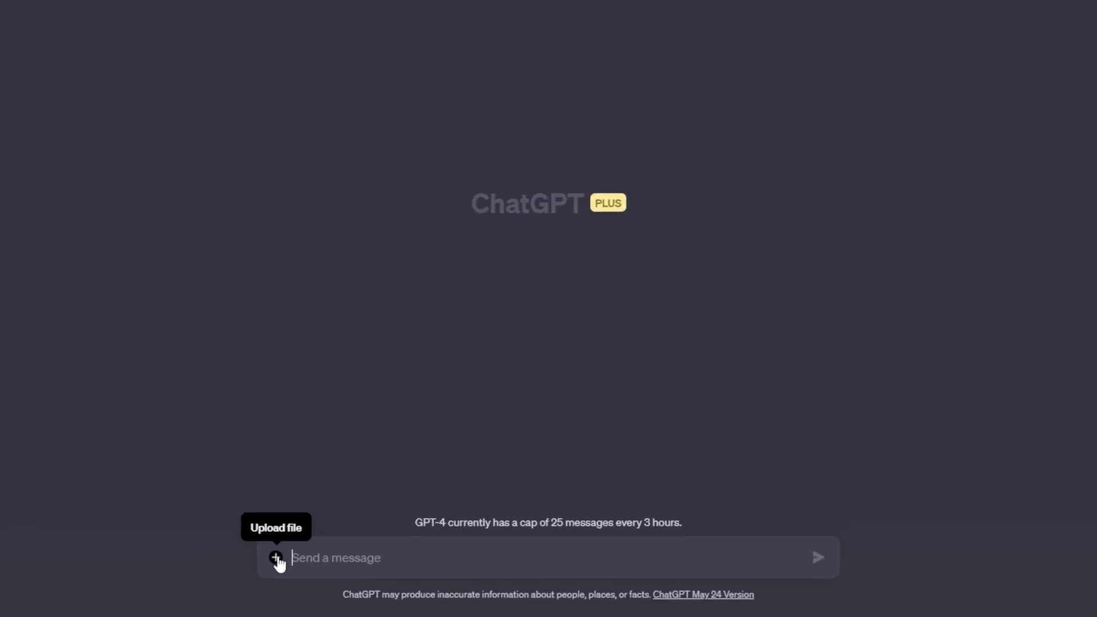
Open the file picker from the message box's + upload button.
left_click(241, 552)
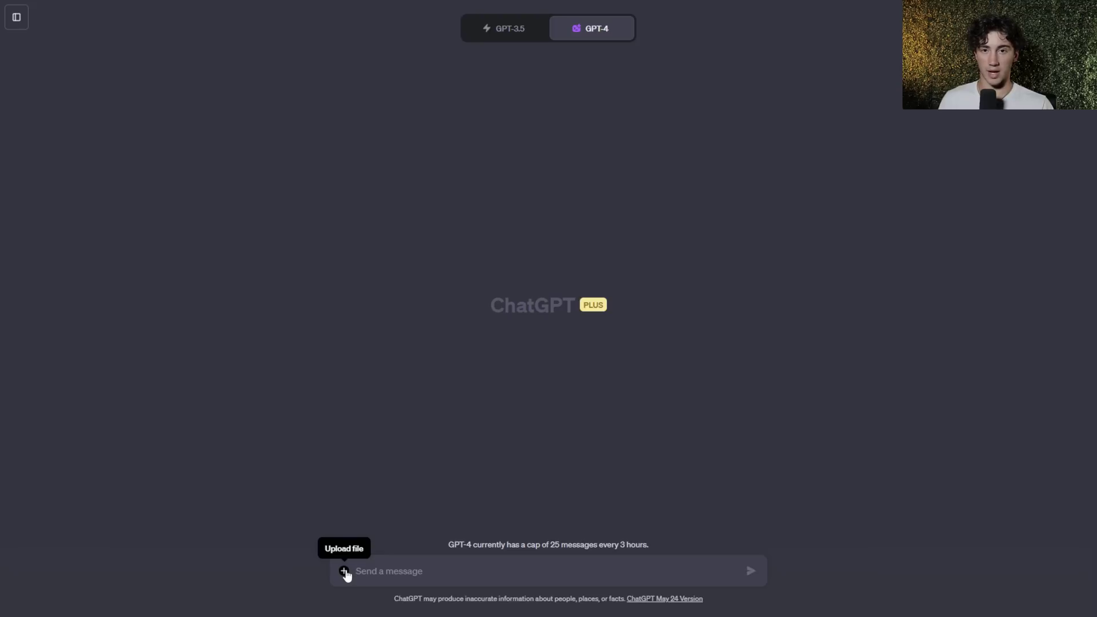
Attach the centered headshot and paste a prompt for a 5-second, 10 fps zoom-in GIF.
left_click(346, 571)
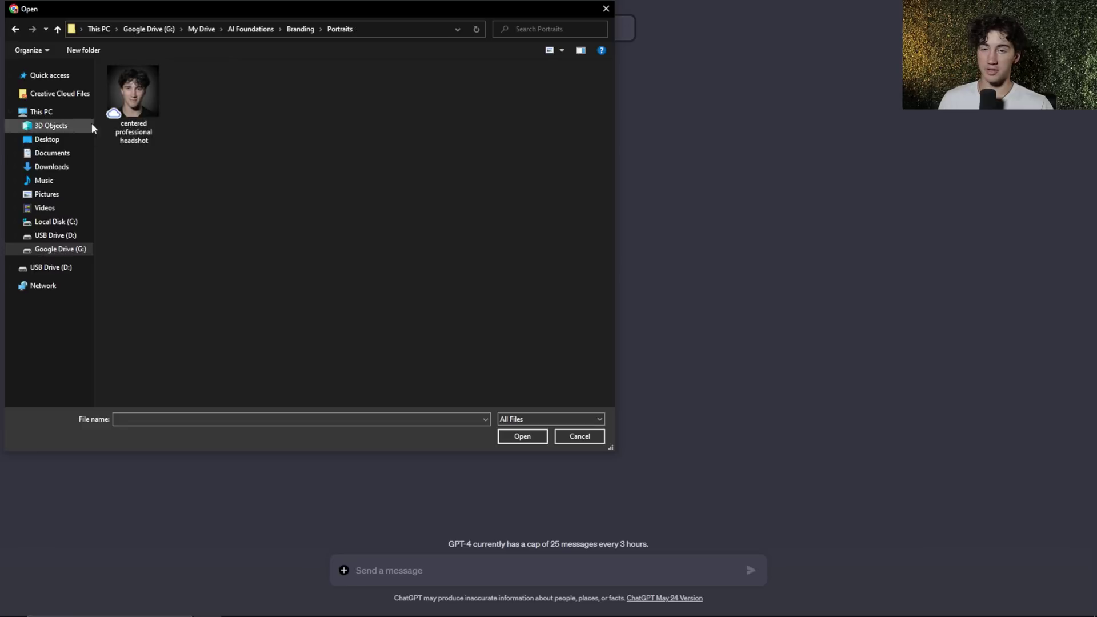
left_click(146, 140)
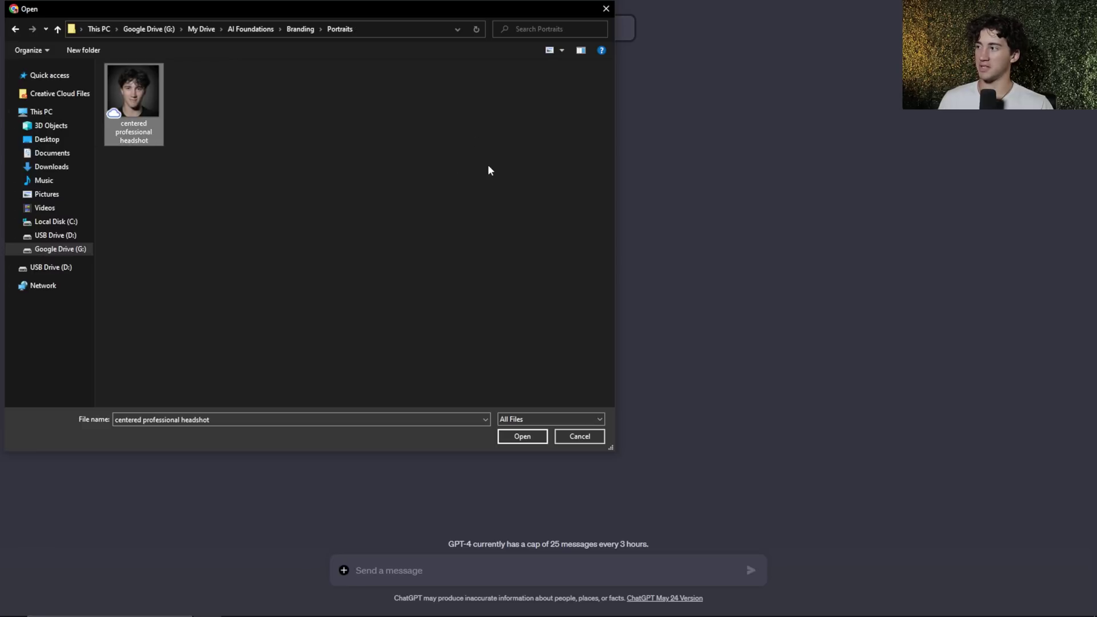
left_click(522, 437)
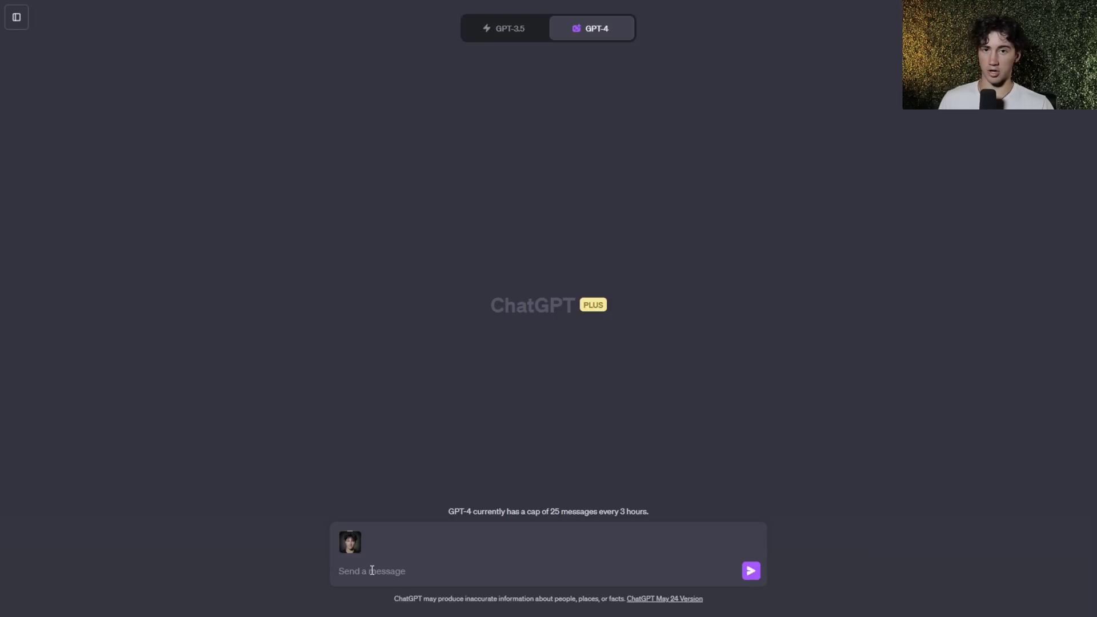
type("Create a 5 second GIF, with a slow zoom in effect. Make this 10 frames per second.")
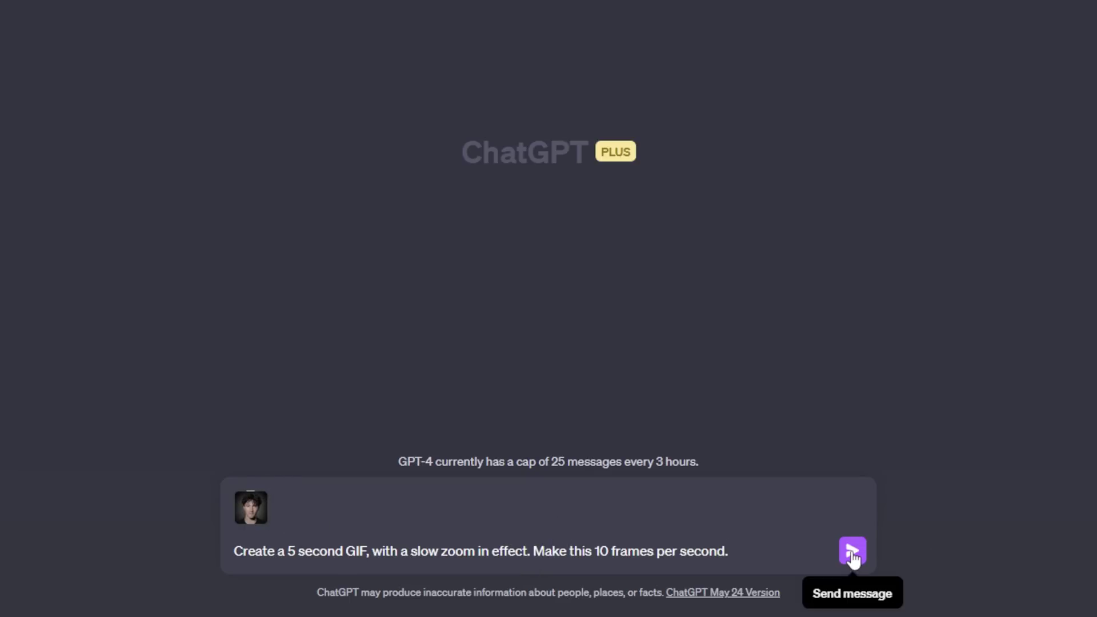
Send the GIF request, inspect the generated code, and download zoom_in.gif.
left_click(855, 552)
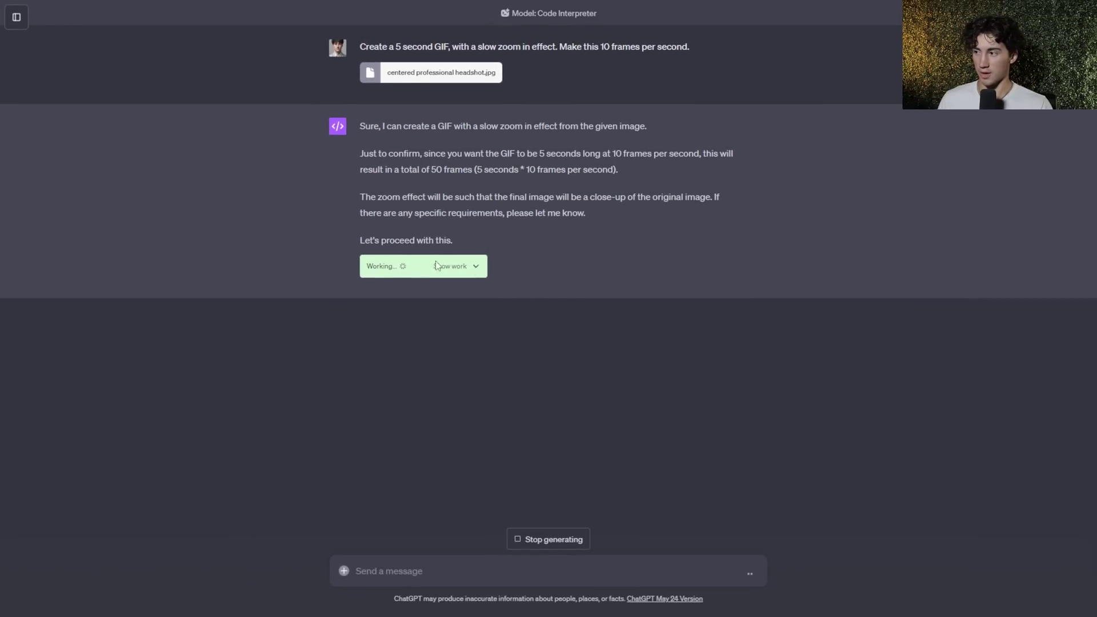
left_click(479, 274)
scroll(549, 365, "up", 1)
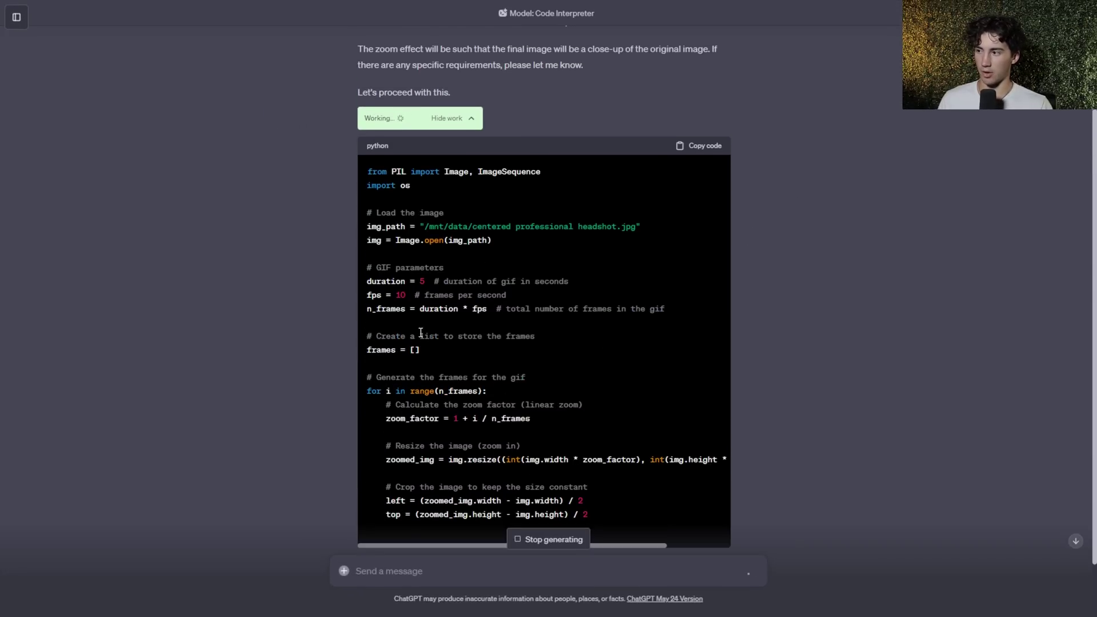
scroll(457, 342, "down", 1)
scroll(469, 297, "up", 2)
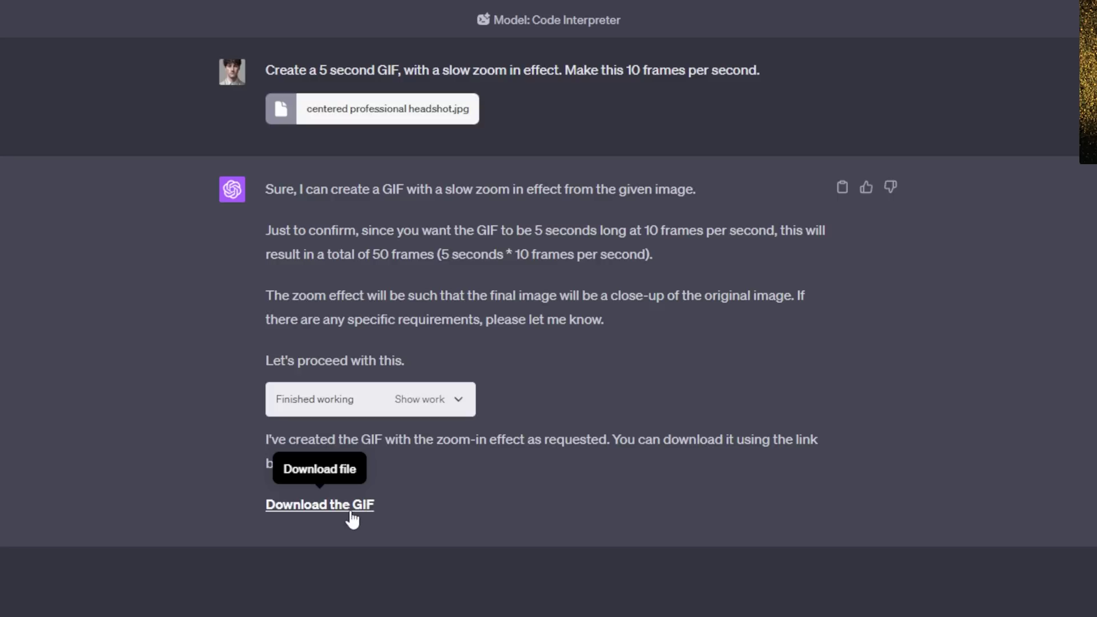
left_click(333, 514)
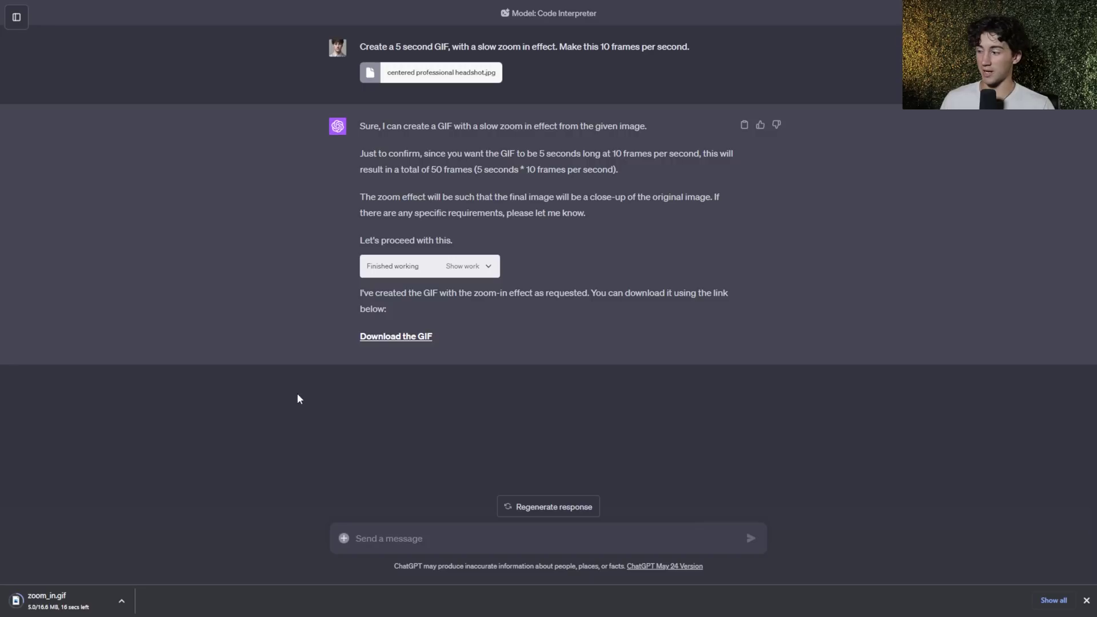
Open the downloaded zoom_in.gif to view the zoom animation.
left_click(66, 606)
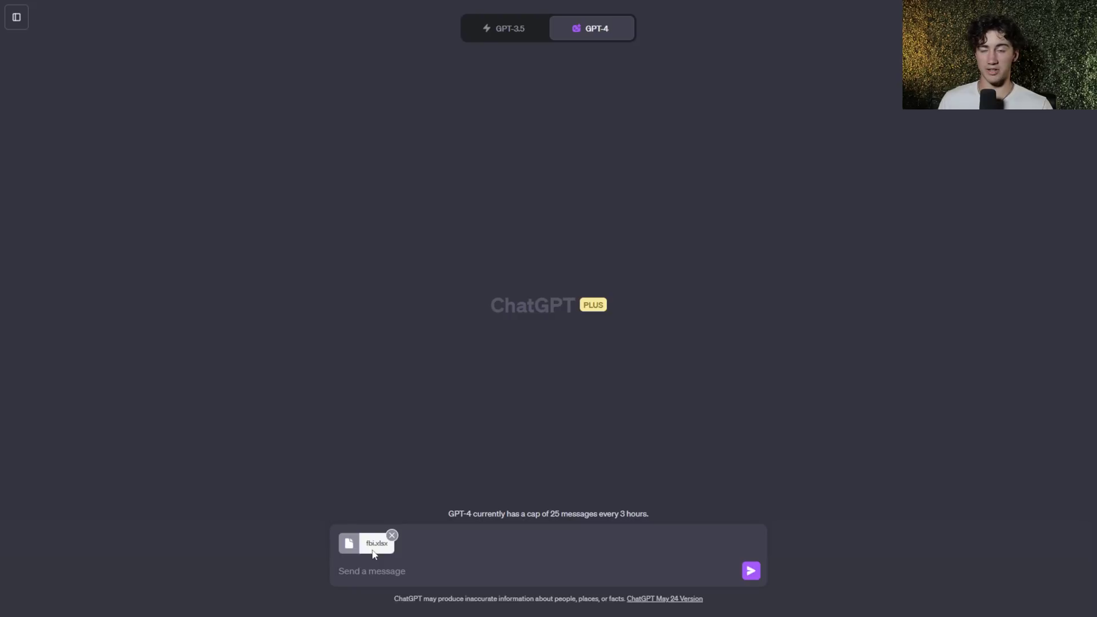
Paste the data-cleaning request and send it with fbi.xlsx attached.
left_click(380, 572)
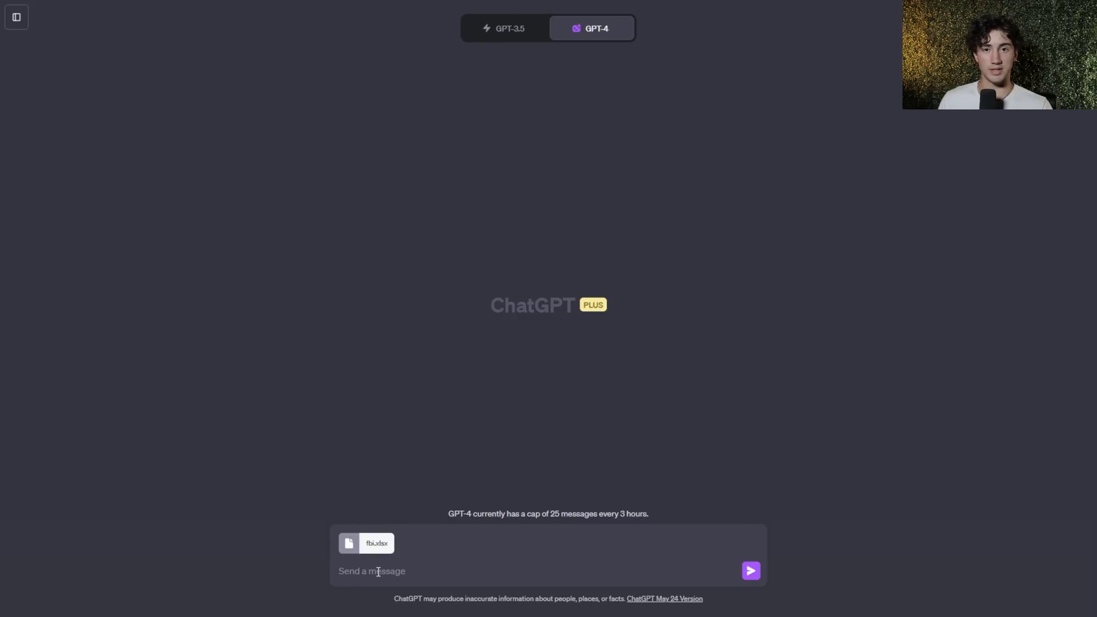
type("Clean this data, in order to have it more organized and make more sense to analyze.")
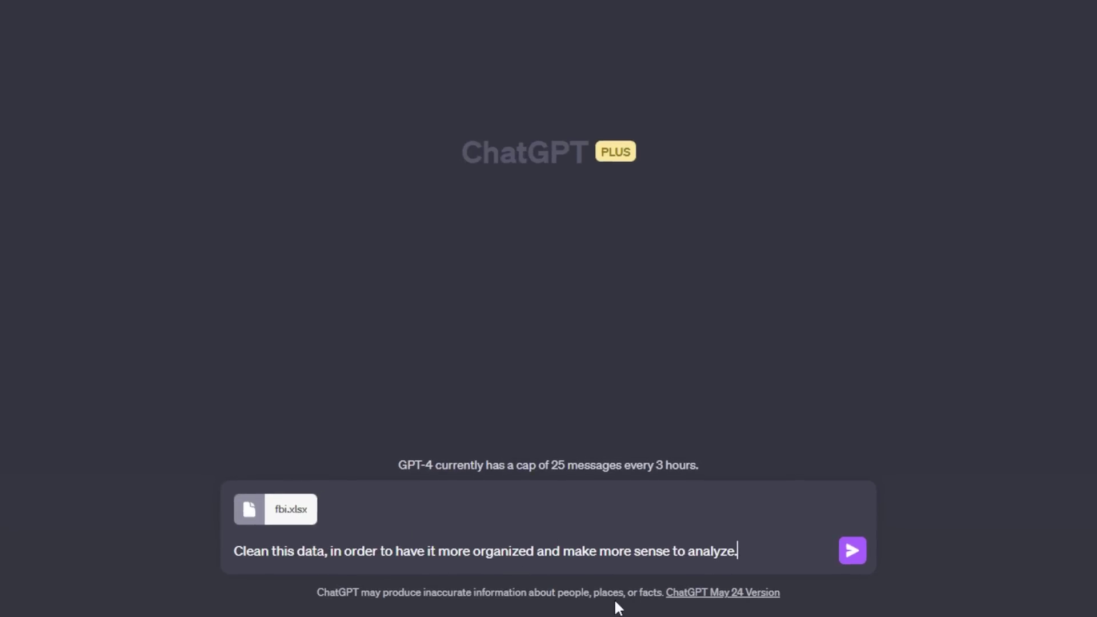
left_click(853, 550)
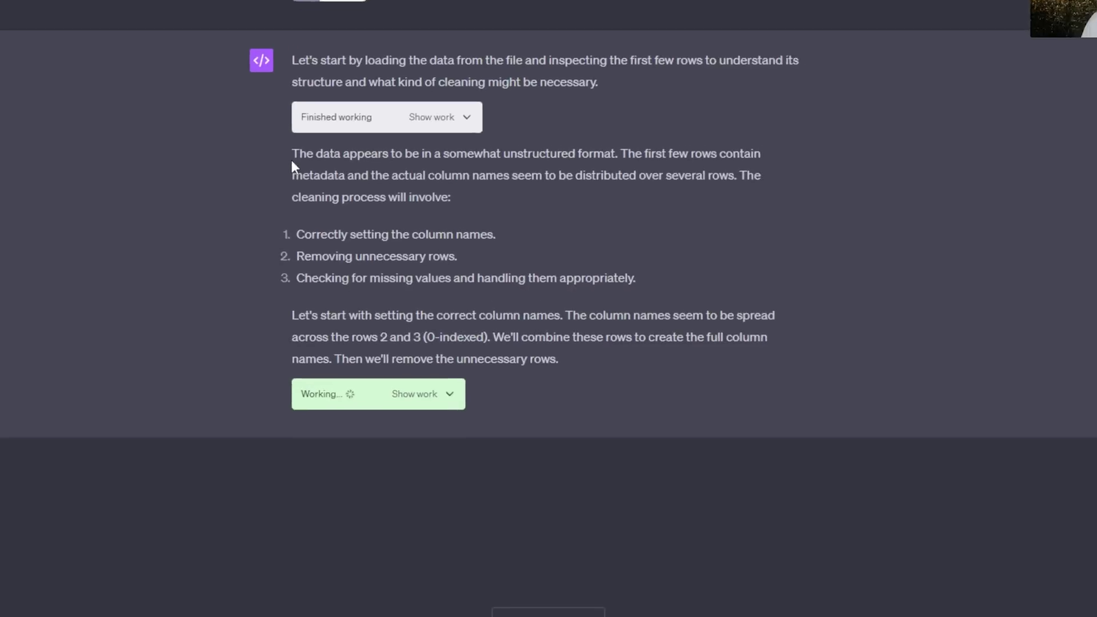
Read through the reply's cleaning steps, from column names down to cleaned_fbi_data.csv.
left_click_drag(361, 195, 398, 197)
left_click_drag(322, 142, 524, 146)
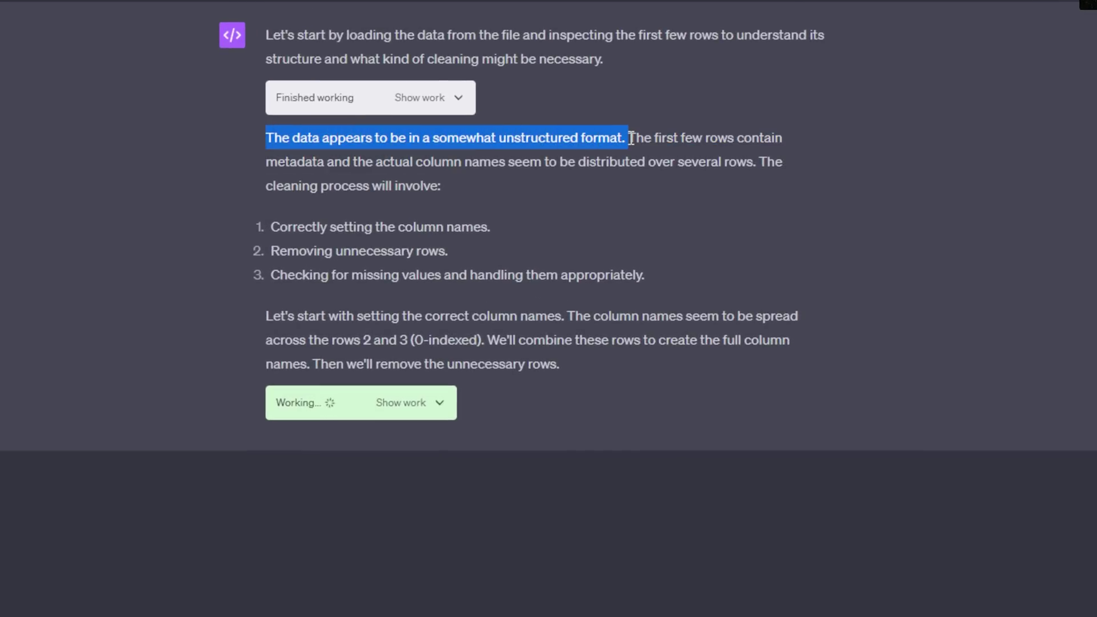
left_click(675, 140)
left_click_drag(275, 139, 621, 255)
left_click(592, 366)
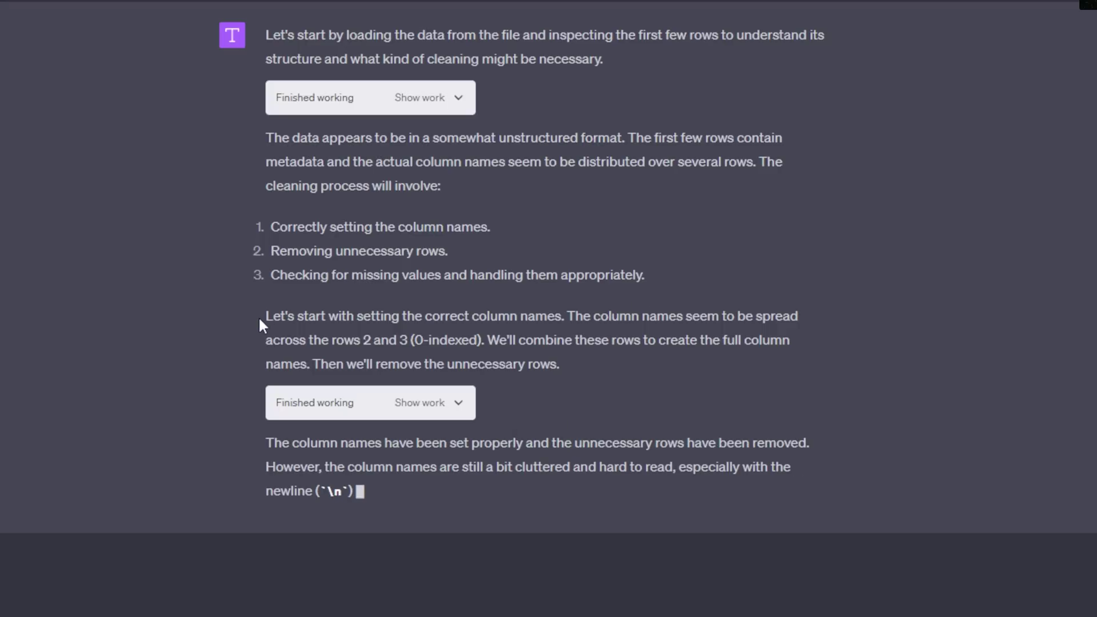
left_click_drag(258, 317, 473, 317)
left_click(728, 318)
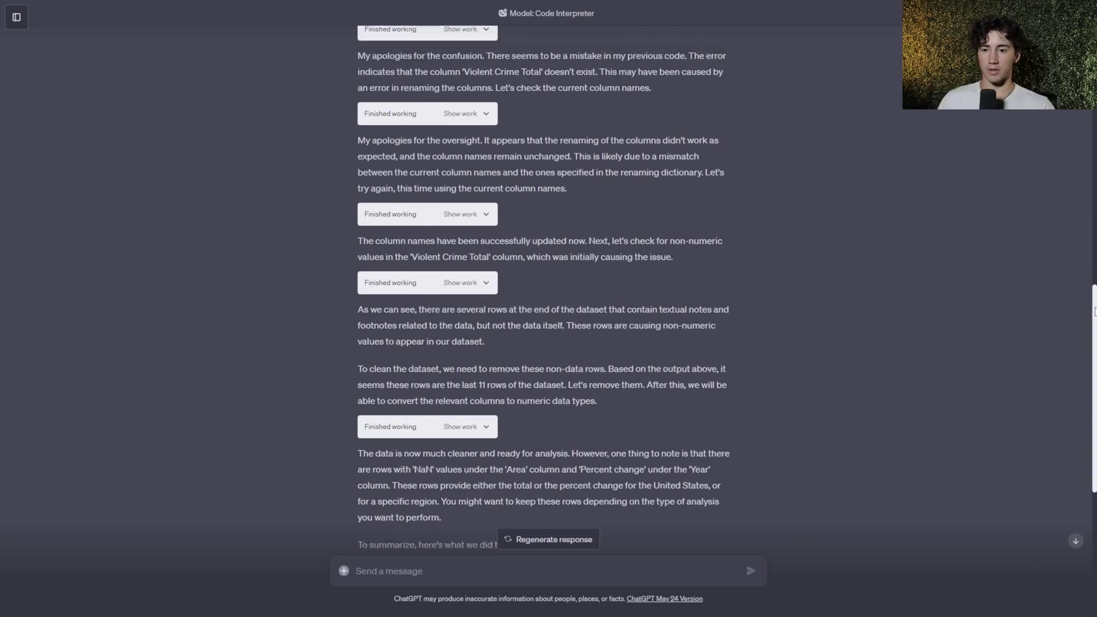
mouse_move(1092, 320)
left_mouse_down()
mouse_move(1092, 309)
mouse_move(1092, 396)
left_mouse_up()
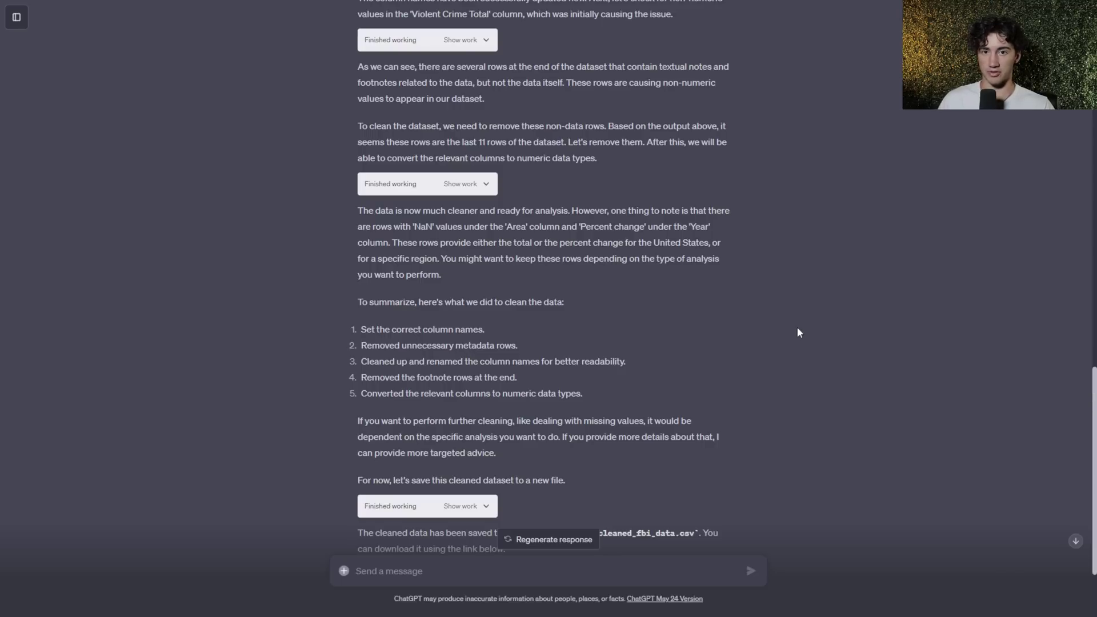
scroll(389, 246, "down", 1)
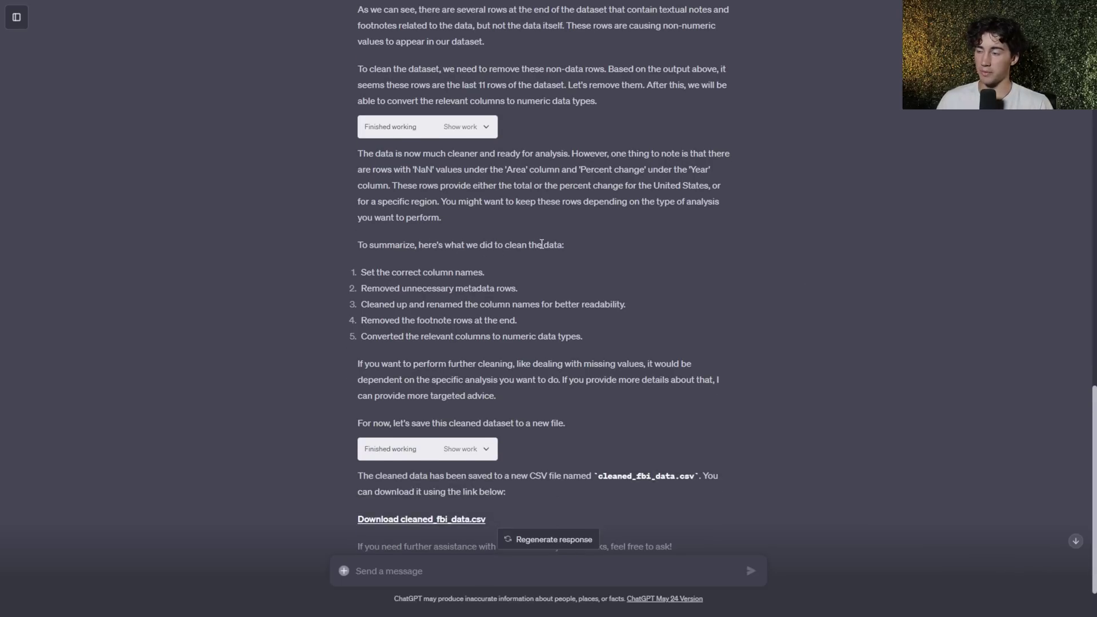
left_click_drag(353, 278, 495, 272)
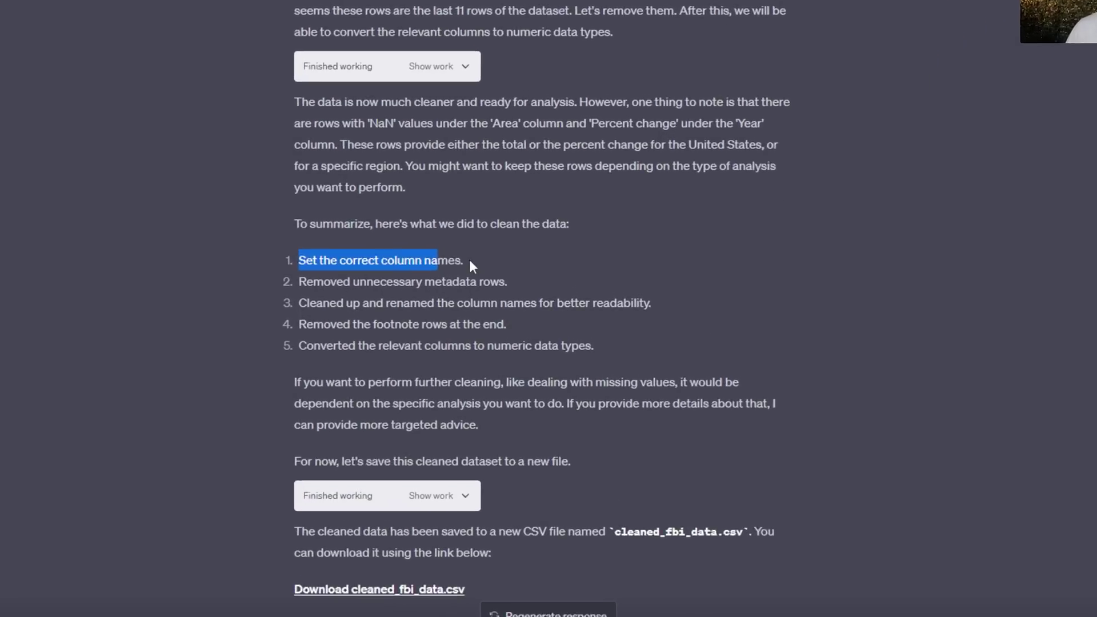
left_click_drag(361, 288, 502, 284)
left_click(523, 274)
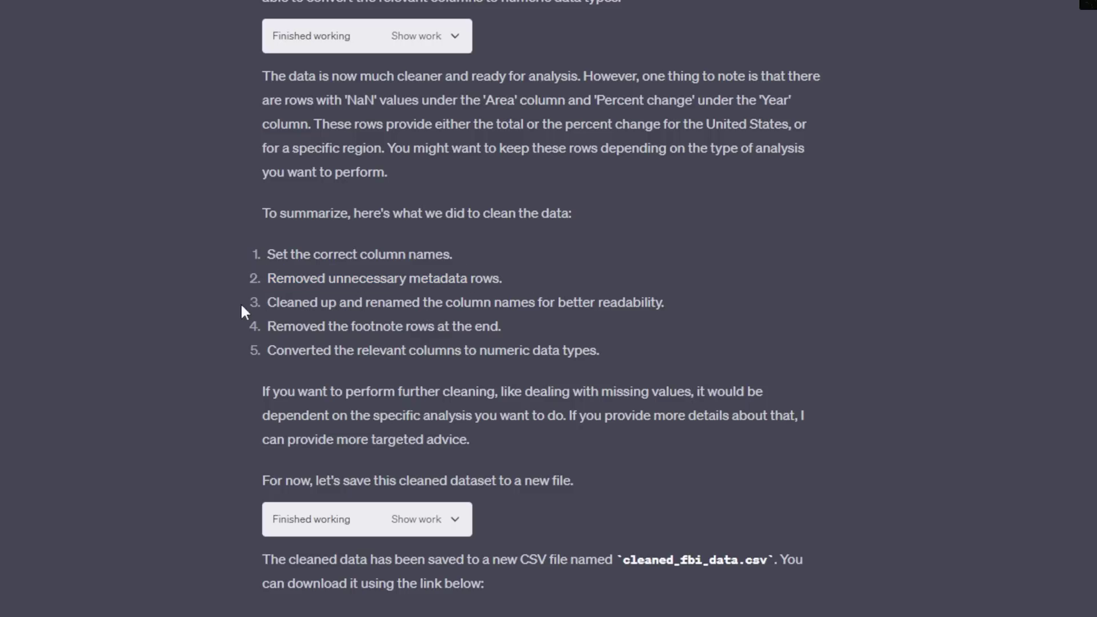
left_click_drag(264, 303, 607, 304)
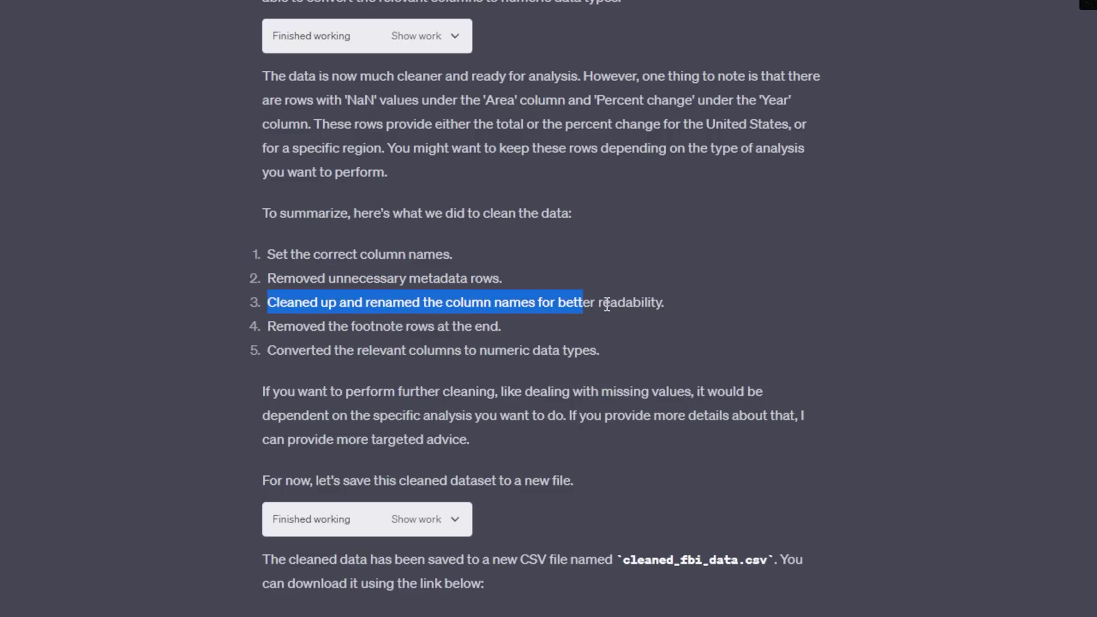
left_click_drag(284, 326, 428, 324)
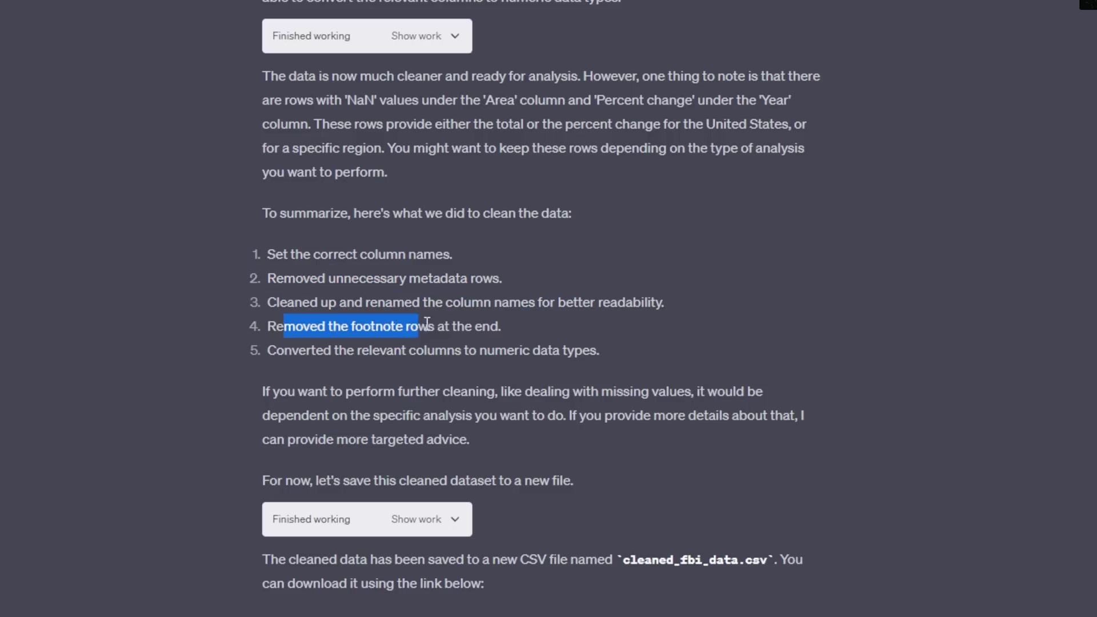
left_click(477, 323)
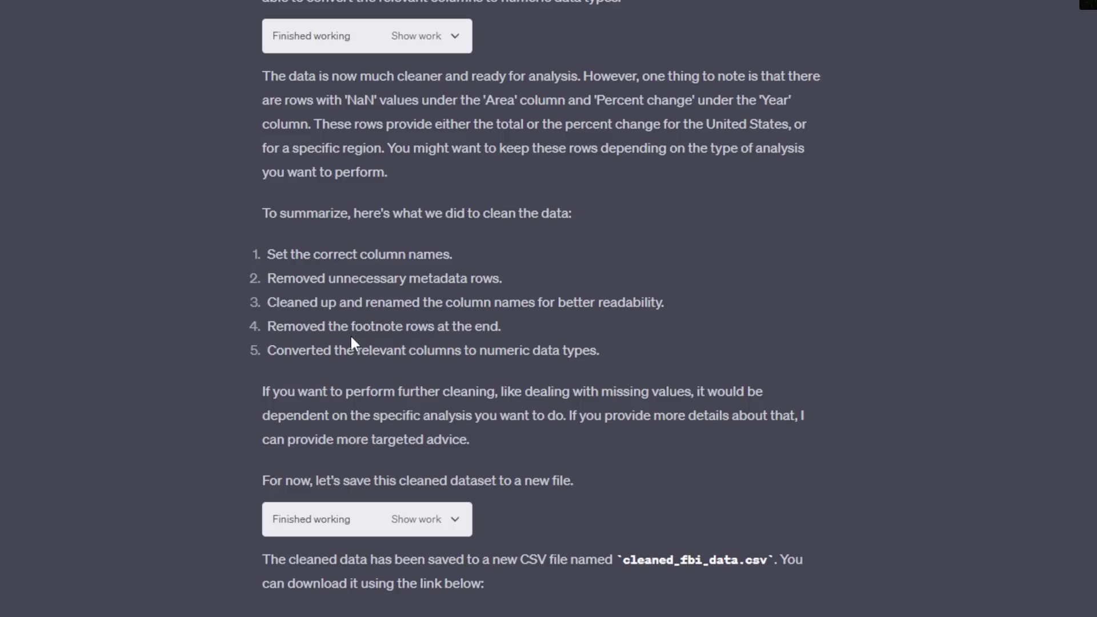
scroll(724, 402, "down", 2)
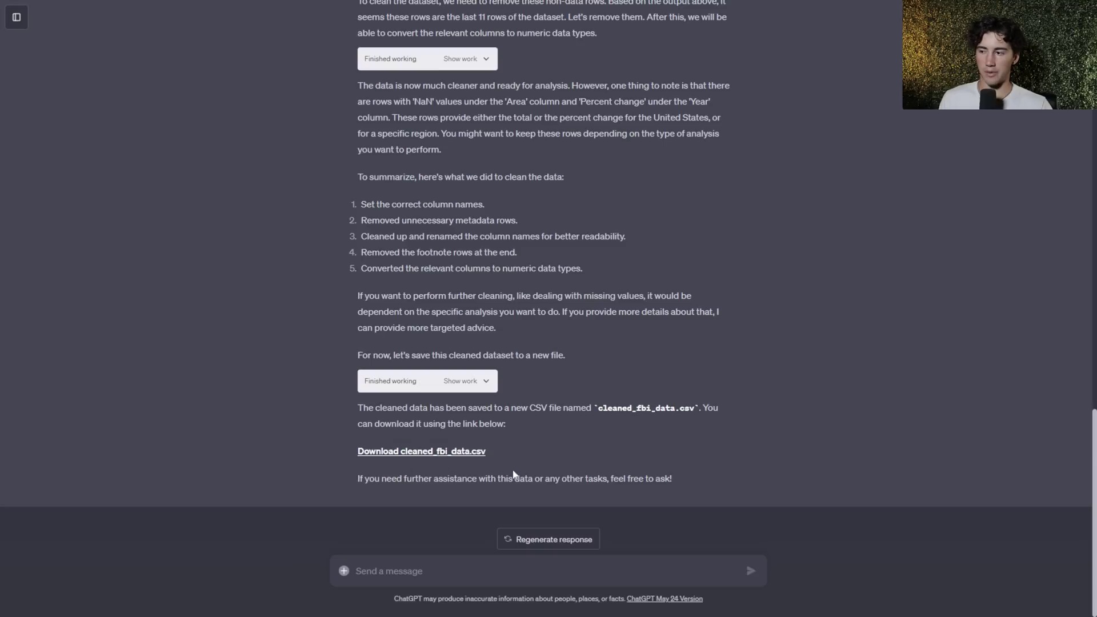
Download cleaned_fbi_data.csv and start a new GPT-4 Code Interpreter chat.
left_click(440, 456)
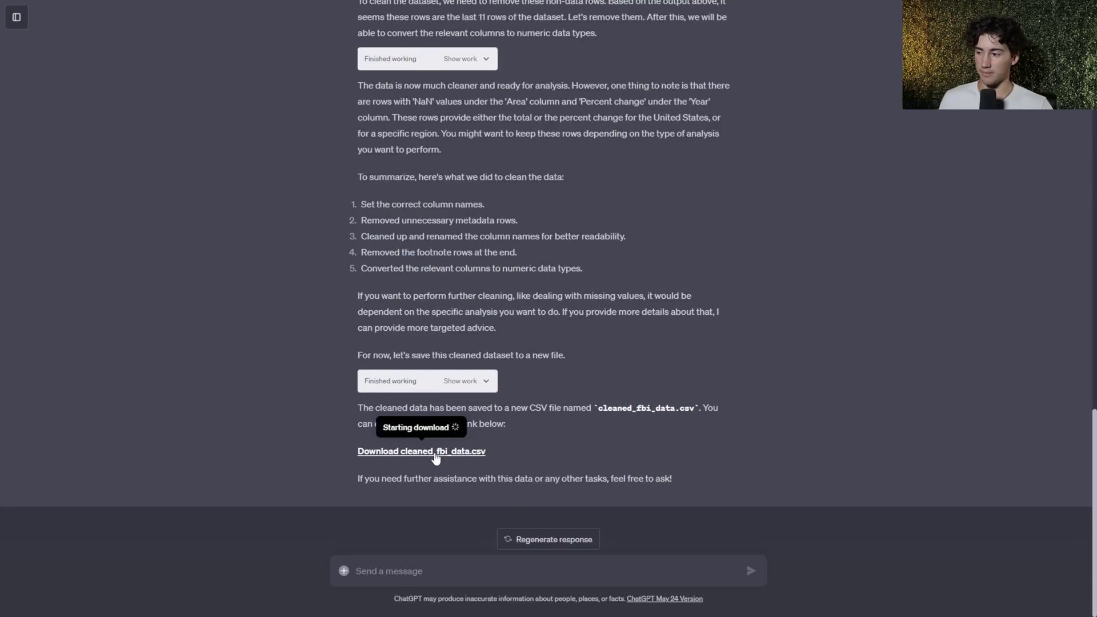
left_click(17, 17)
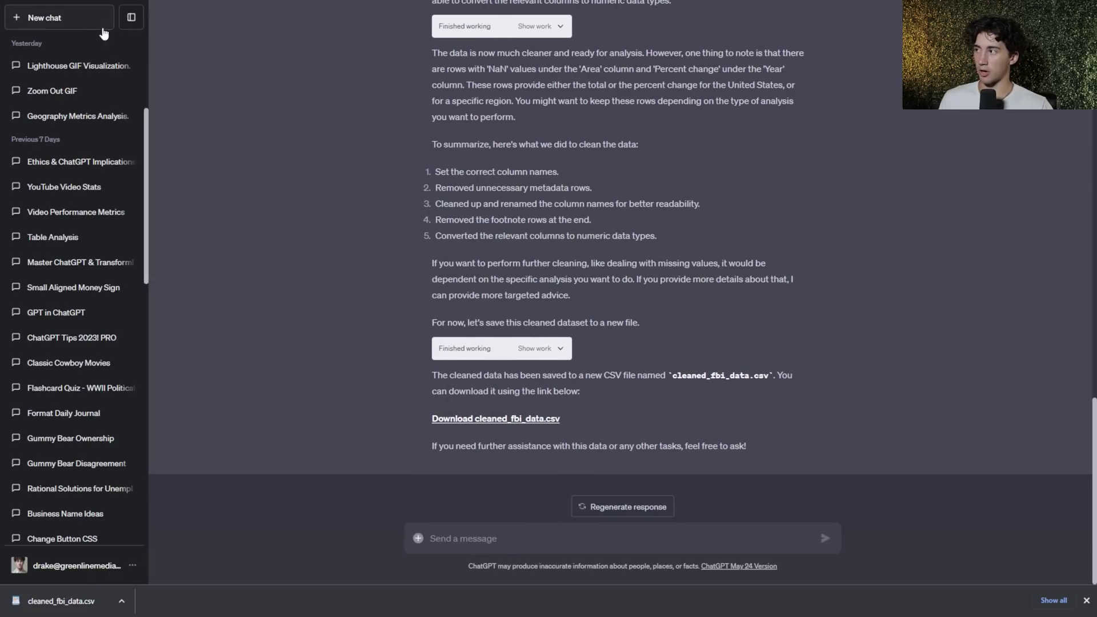
left_click(79, 21)
left_click(131, 17)
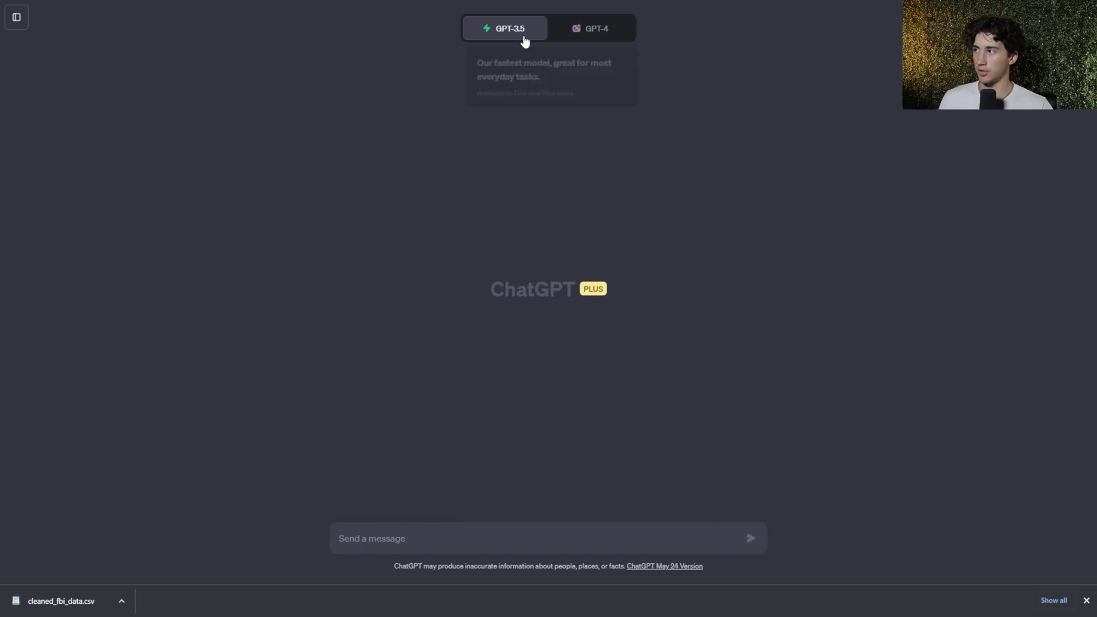
left_click(595, 32)
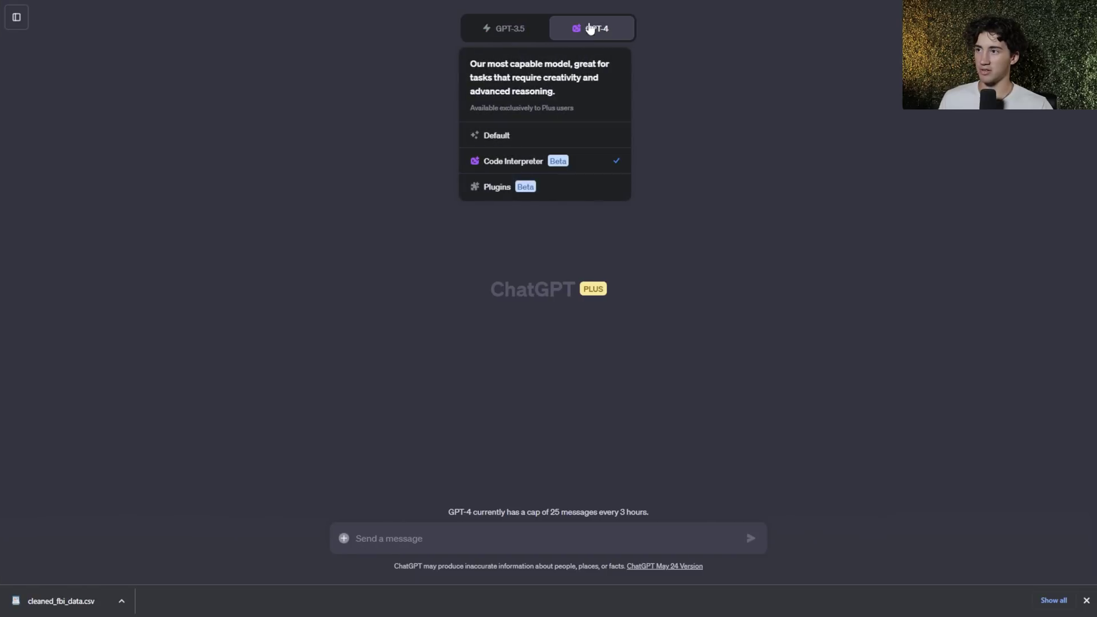
left_click(526, 164)
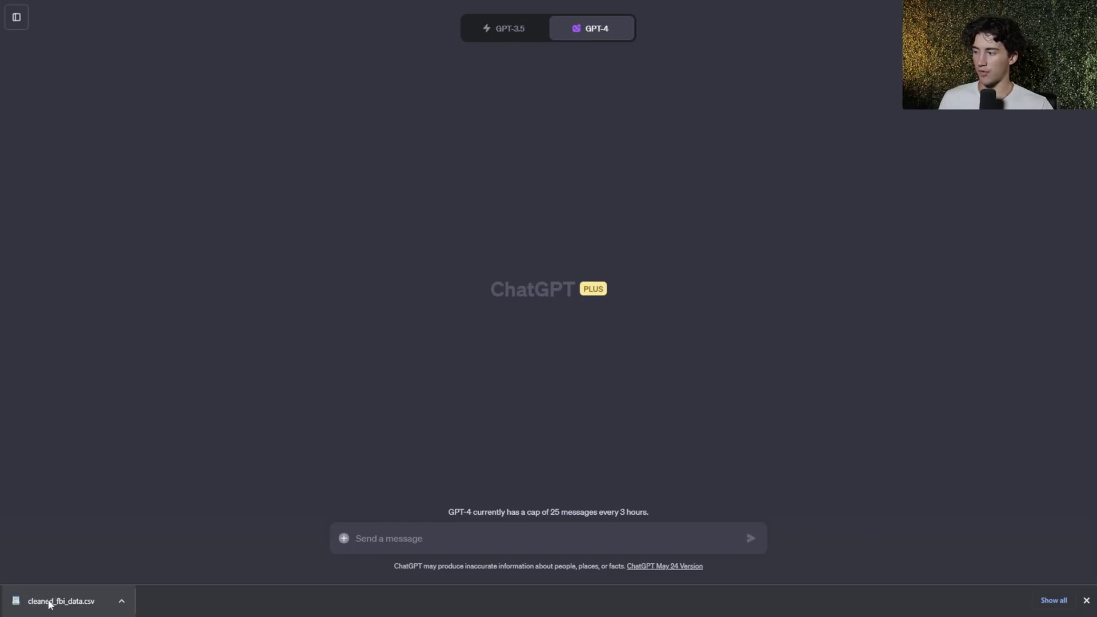
Attach cleaned_fbi_data.csv and paste the bar and line graph PDF request.
left_click_drag(53, 602, 346, 534)
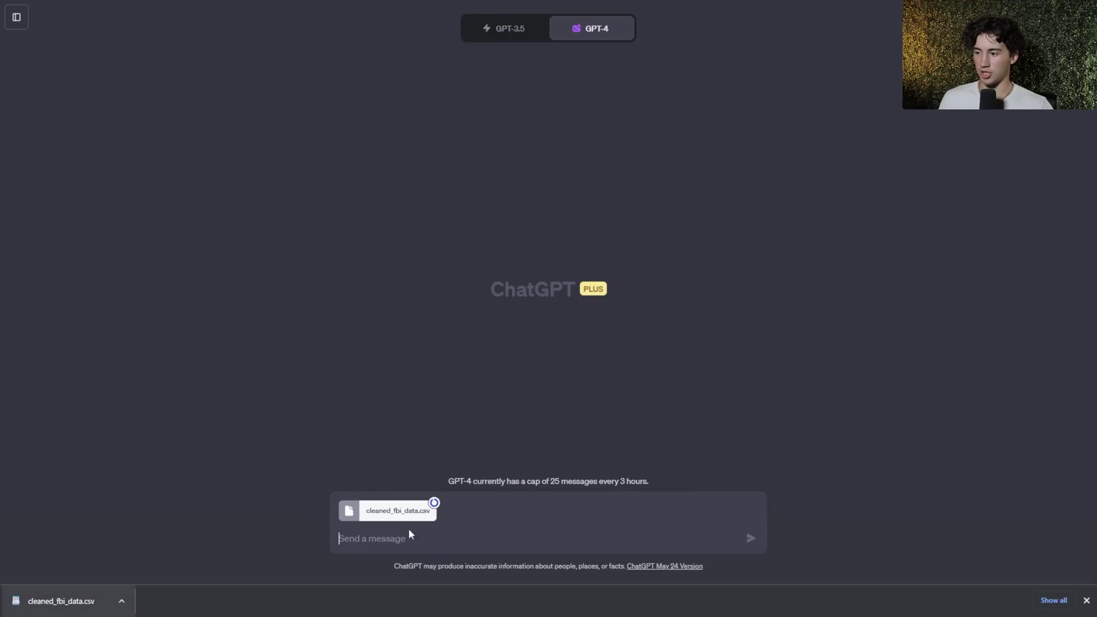
type("Create a bar graph and line graph for this data in the way that makes the most sense. Then, give me a downloadable PDF with this analytics.")
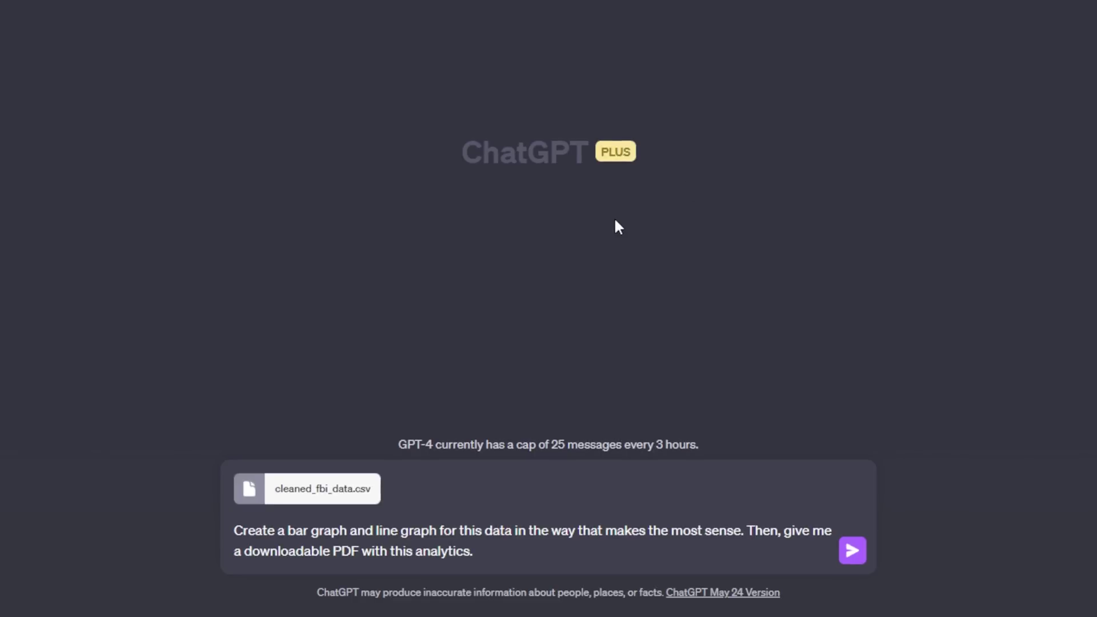
left_click_drag(237, 537, 743, 531)
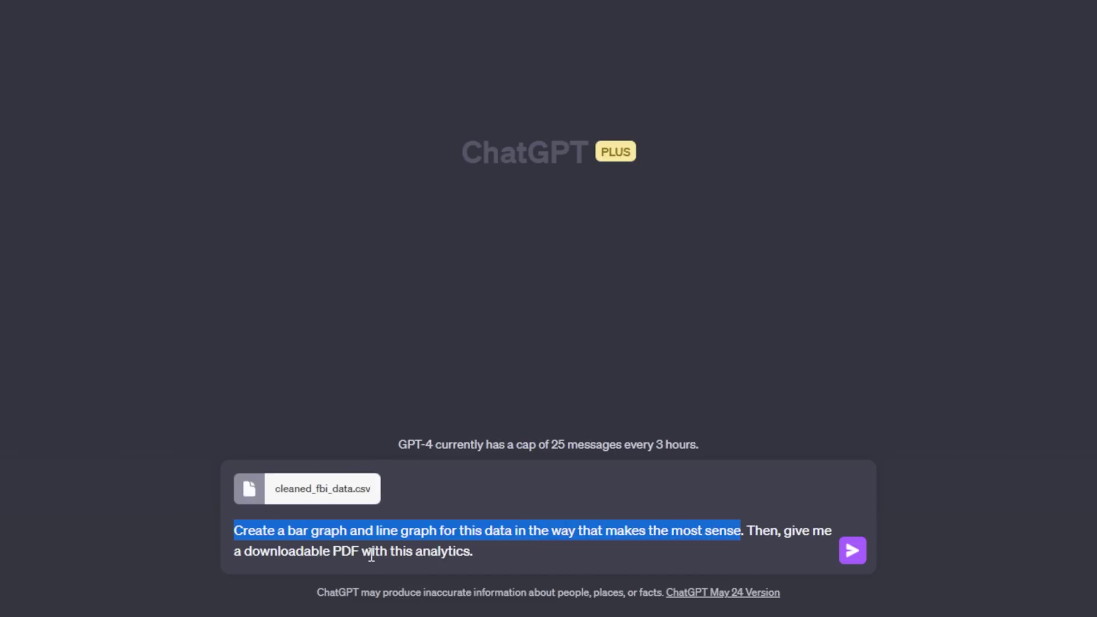
left_click(417, 557)
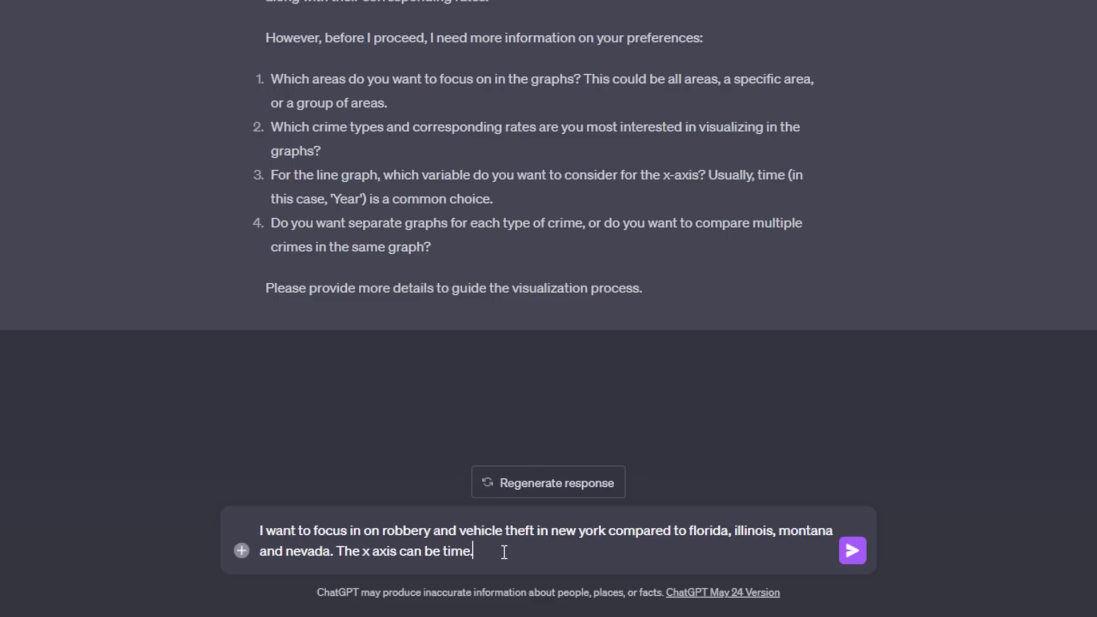
Correct 'x axis' to 'x-axis' in the robbery and vehicle theft reply, reviewing the clarifying questions.
left_click(371, 552)
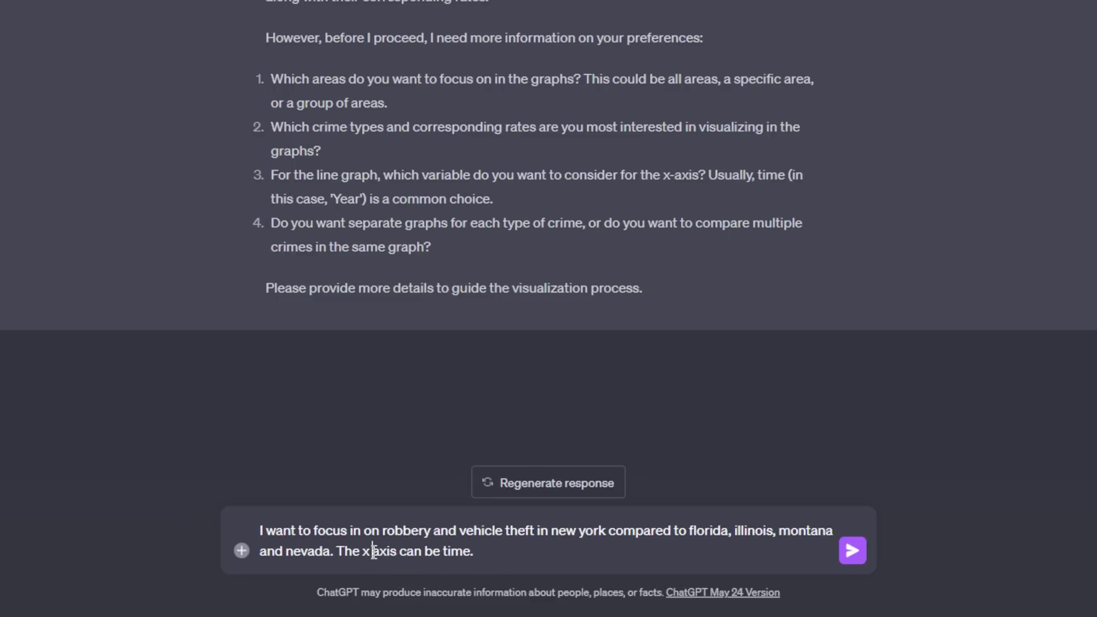
key("BackSpace")
type("-")
left_click(539, 550)
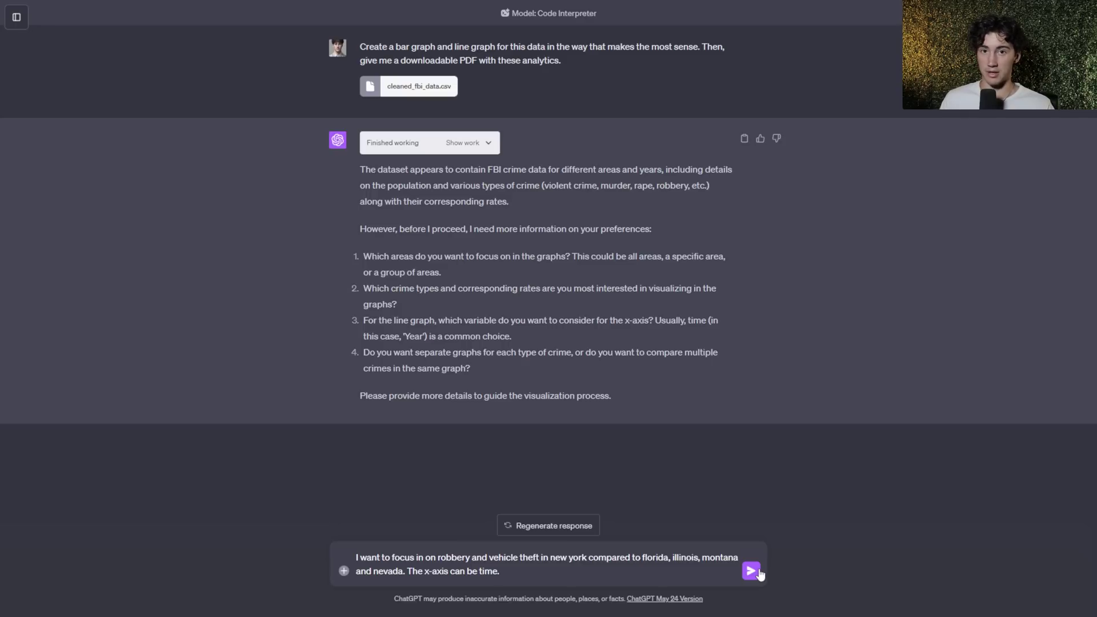
left_click_drag(621, 391, 370, 167)
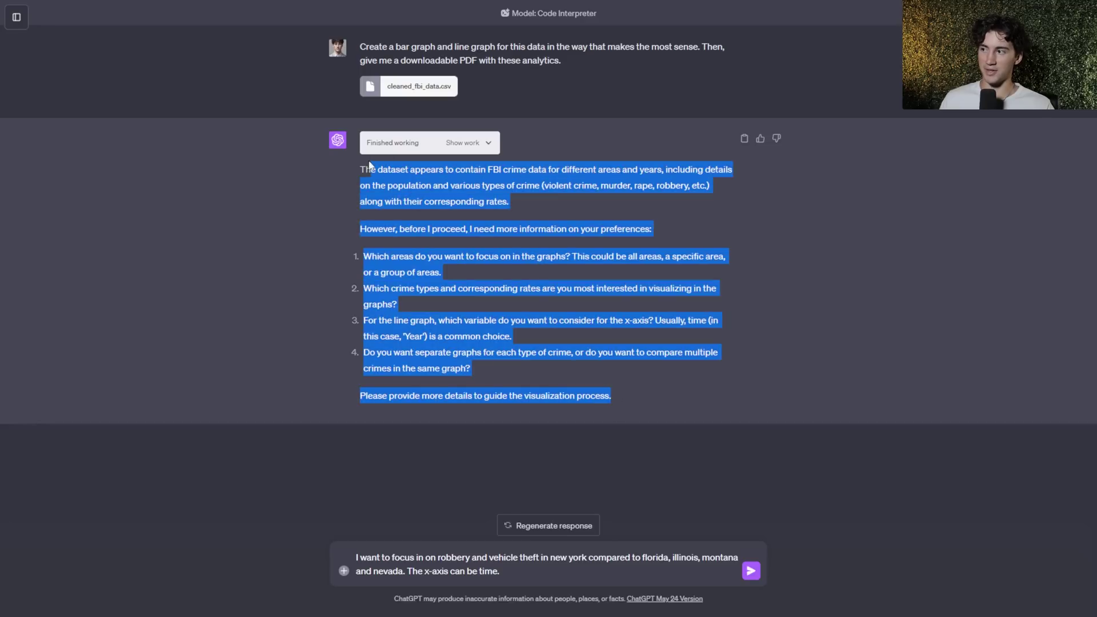
left_click(369, 167)
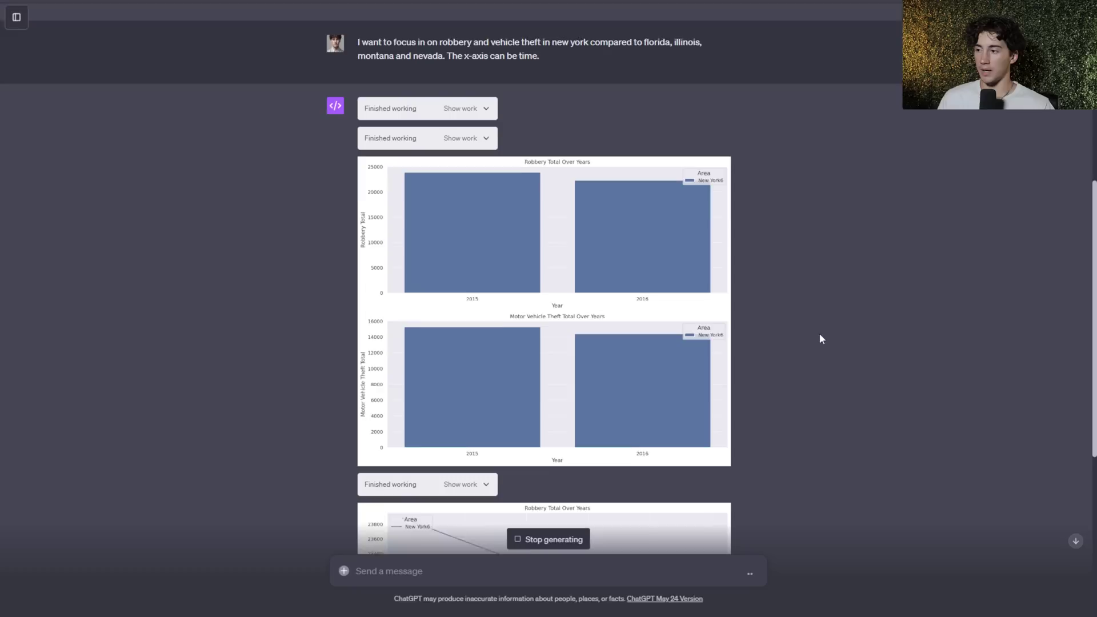
Scroll through the New York robbery and motor vehicle theft bar and line charts.
scroll(820, 339, "down", 4)
scroll(821, 338, "up", 4)
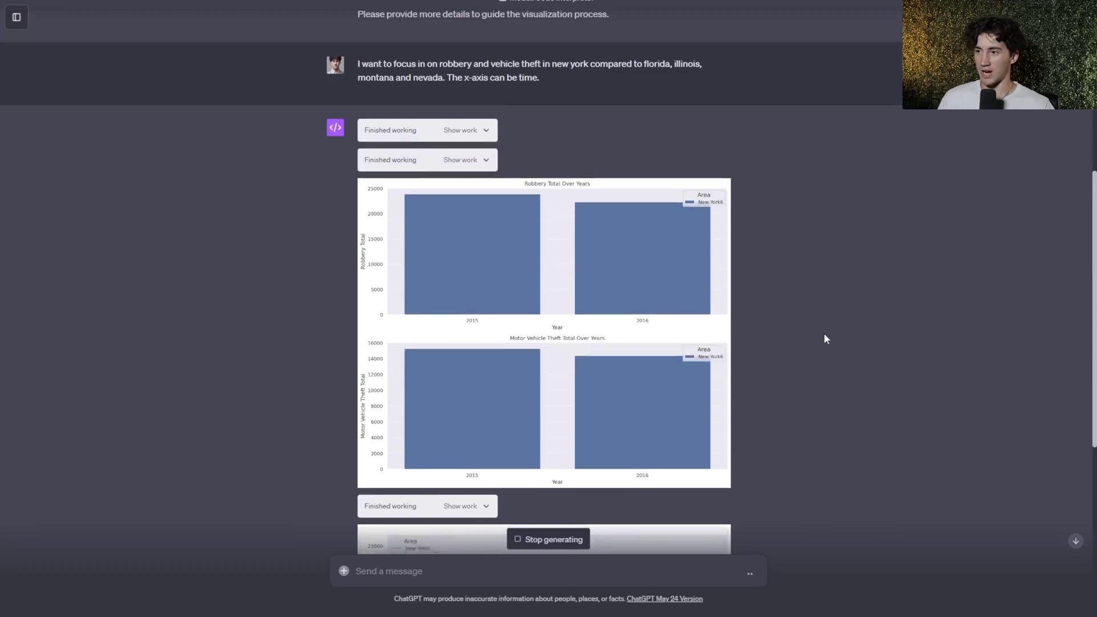
scroll(628, 380, "down", 7)
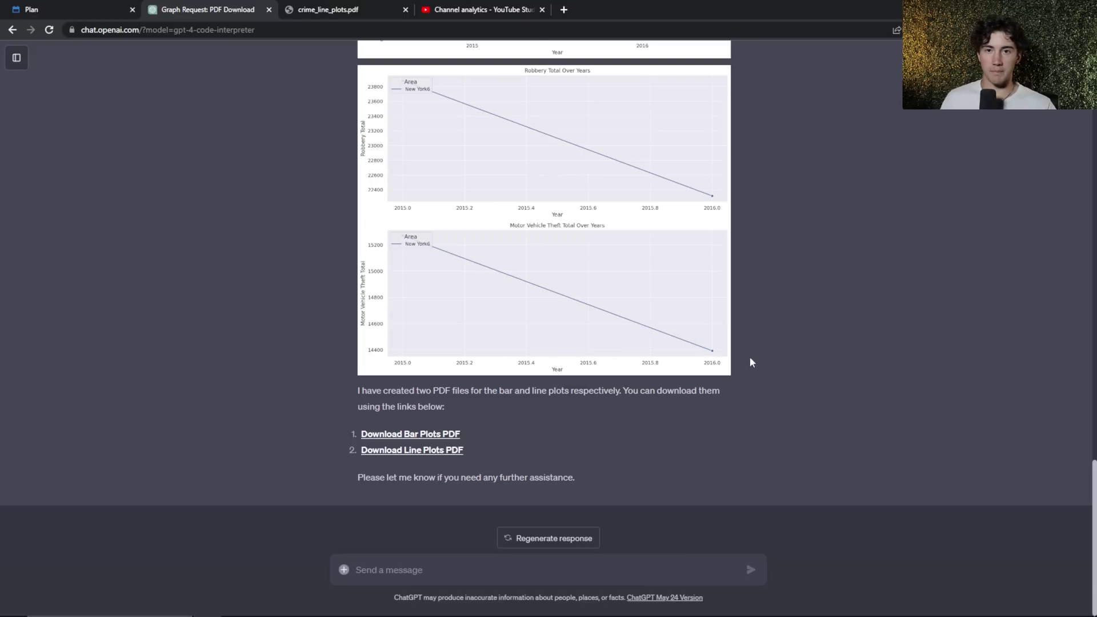
scroll(743, 358, "up", 2)
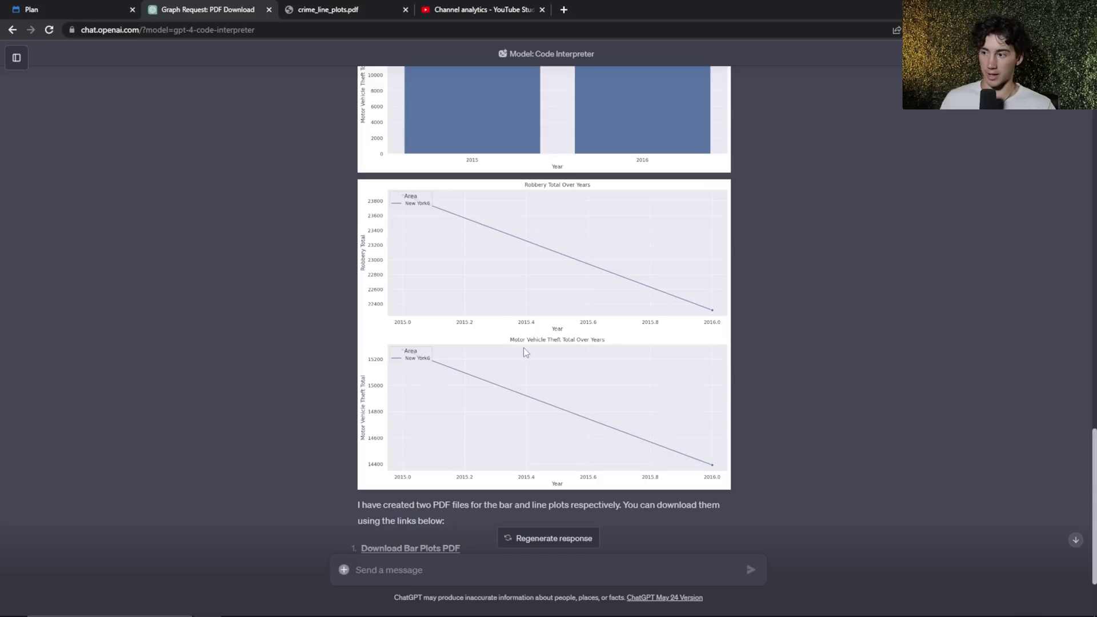
Go fullscreen and paste the prompt to replot the line graphs for all five states.
key("F11")
type("Create new line graphs, with 4 other states as different colors on the graph with New York. I want the states on the line graph to be Florida, Montana, Illinois, and Nevada.")
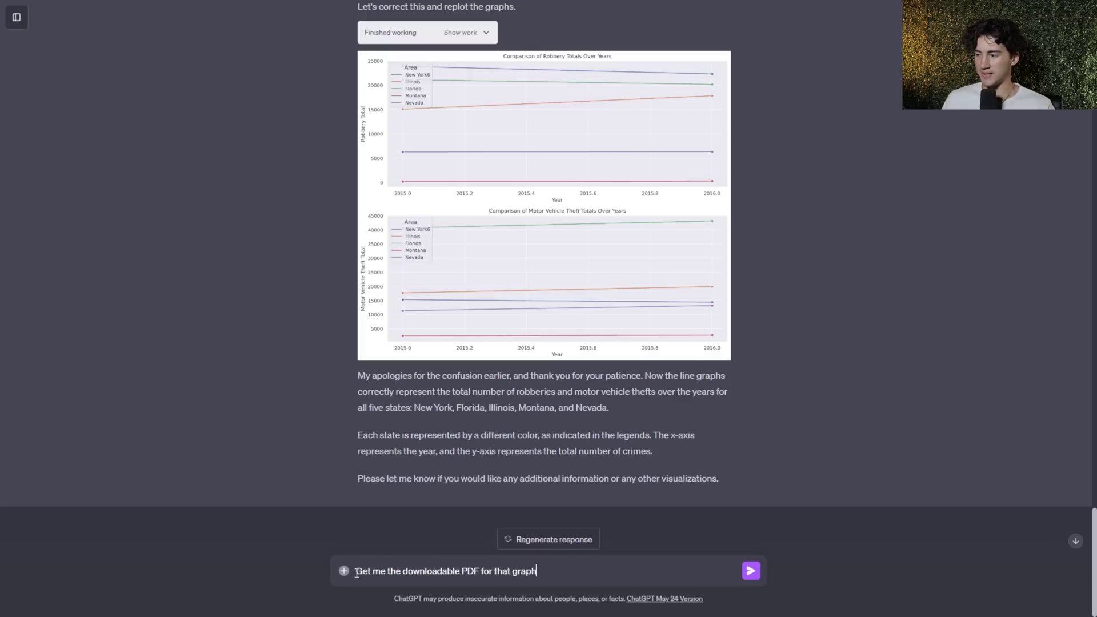
Send the request for the five-state crime line graphs as a PDF.
left_click_drag(356, 573, 541, 571)
left_click(543, 572)
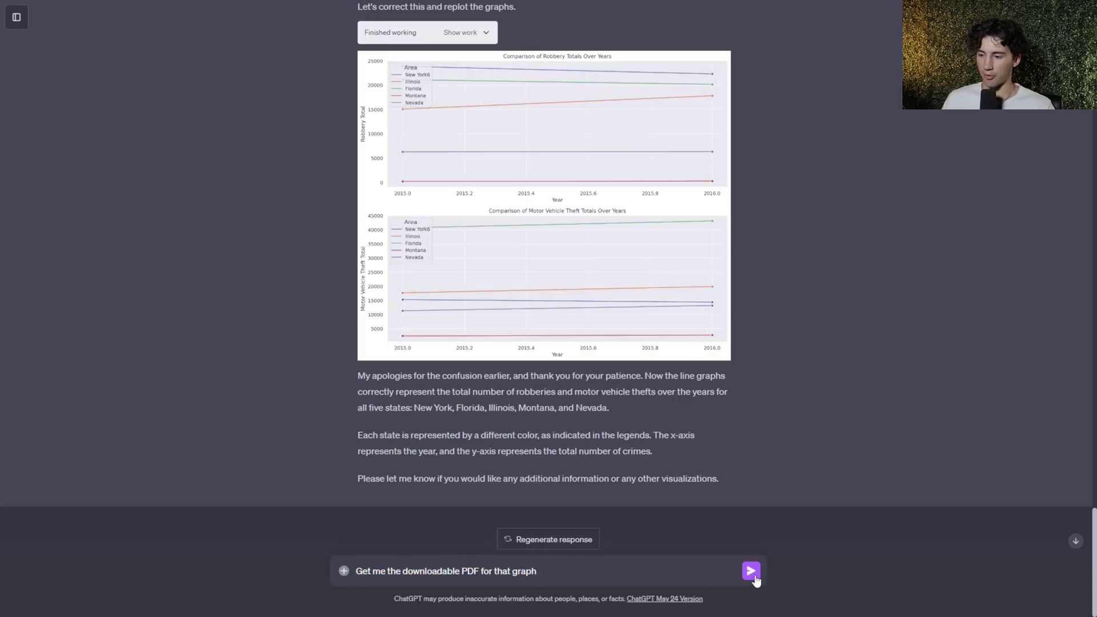
left_click(753, 574)
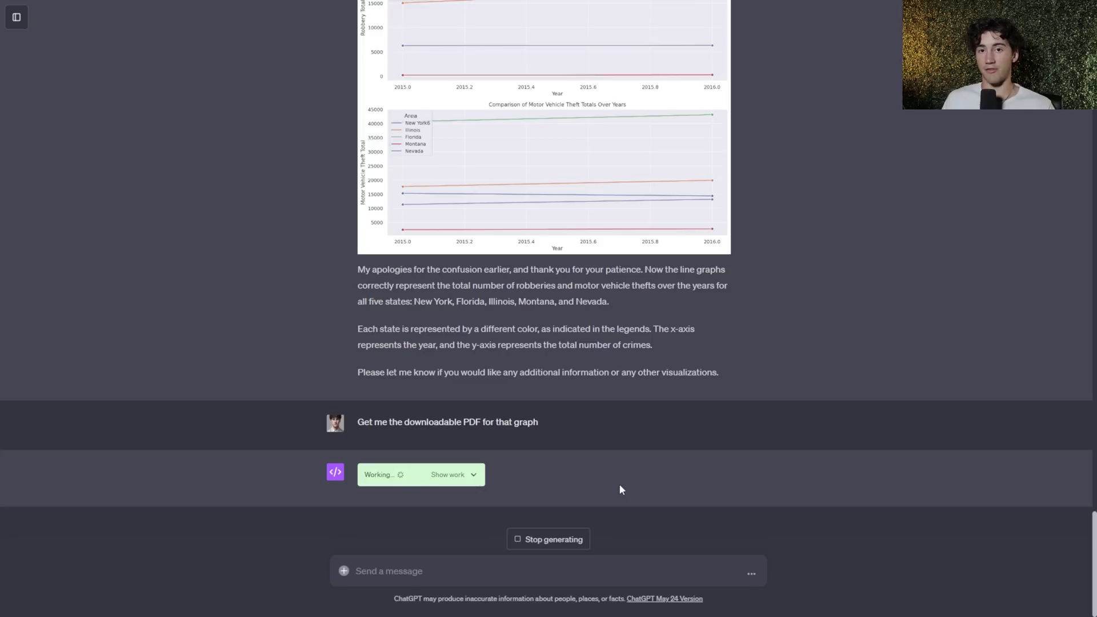
Download crime_comparison_line_plots.pdf and open it from the download bar.
scroll(447, 133, "up", 2)
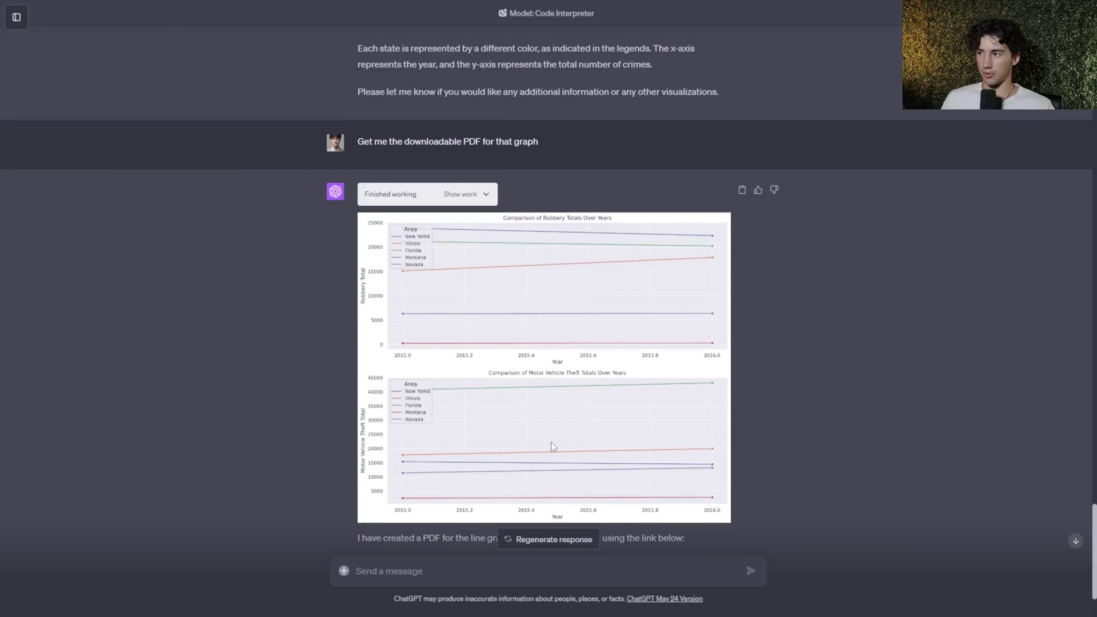
scroll(444, 133, "down", 2)
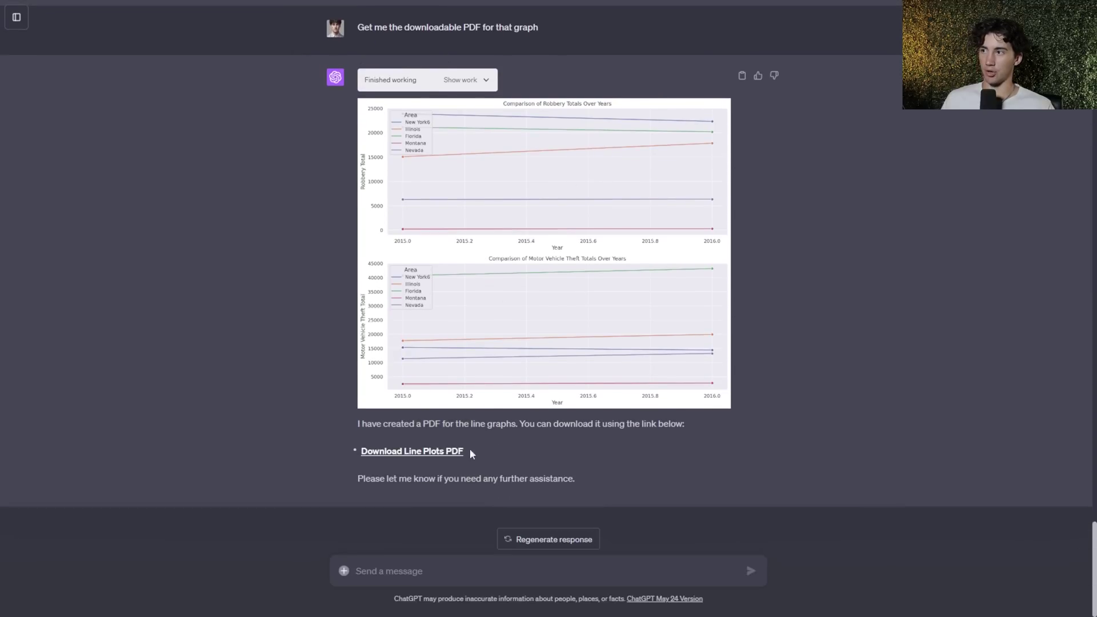
left_click(407, 455)
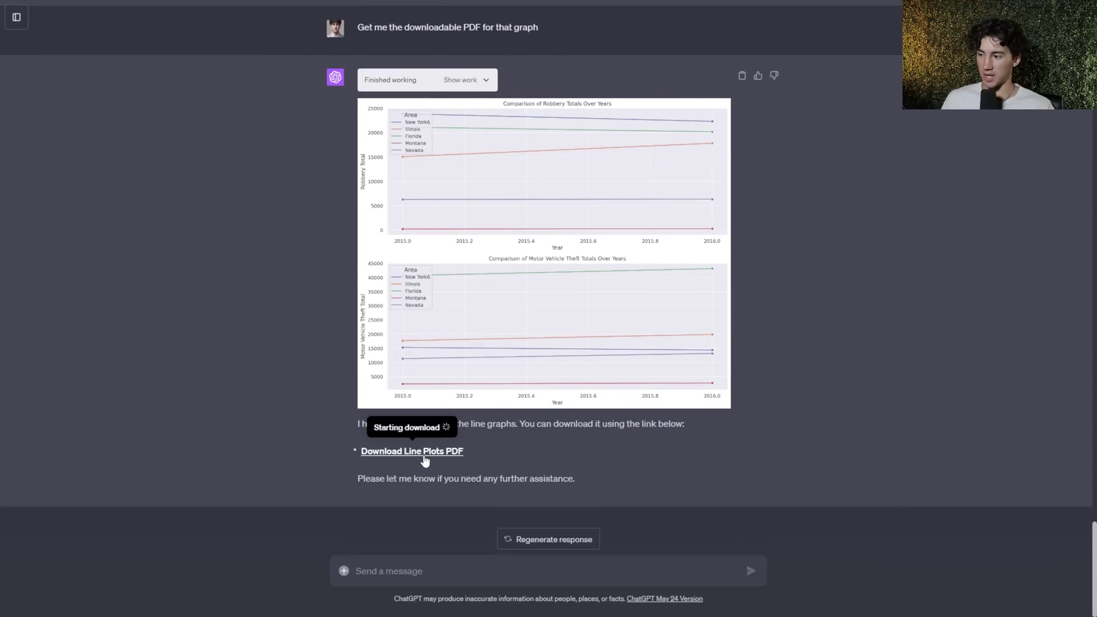
left_click(60, 601)
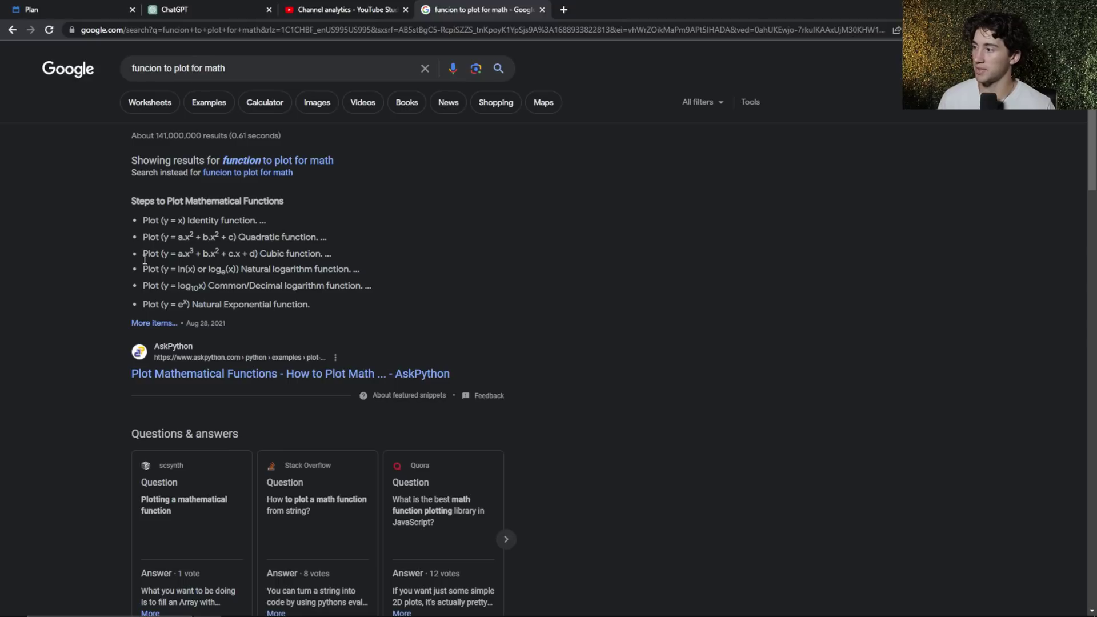
Select the 'Plot (y = a.x3 + b.x2 + c.x + d)' formula line in the Google results.
left_click_drag(144, 256, 261, 258)
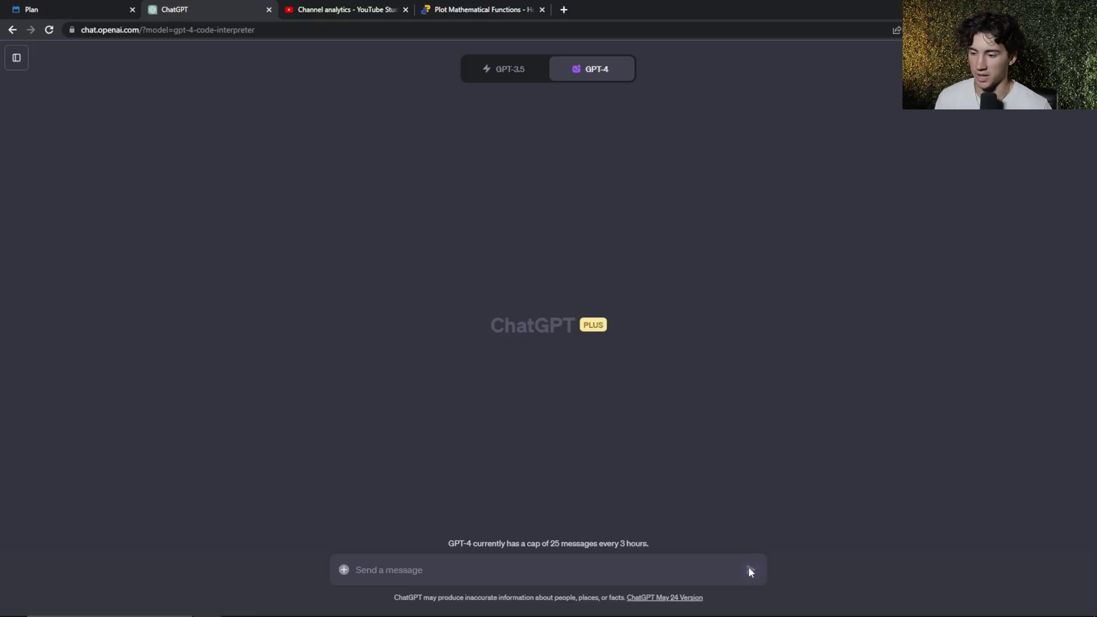
Send the cubic formula, then the constants a=2, b=4.5, c=2, d=5, and review the plot.
type("Plot (y = a.x3 + b.x2 + c.x + d)")
key("Return")
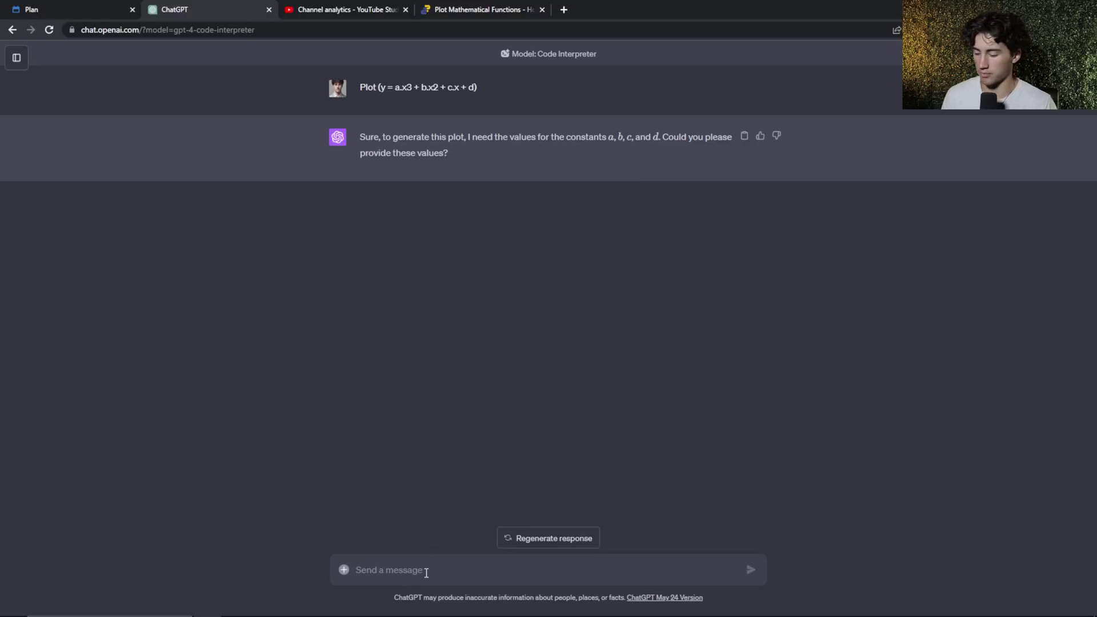
type("a=2 b=4.5 c=2 d=5")
key("Return")
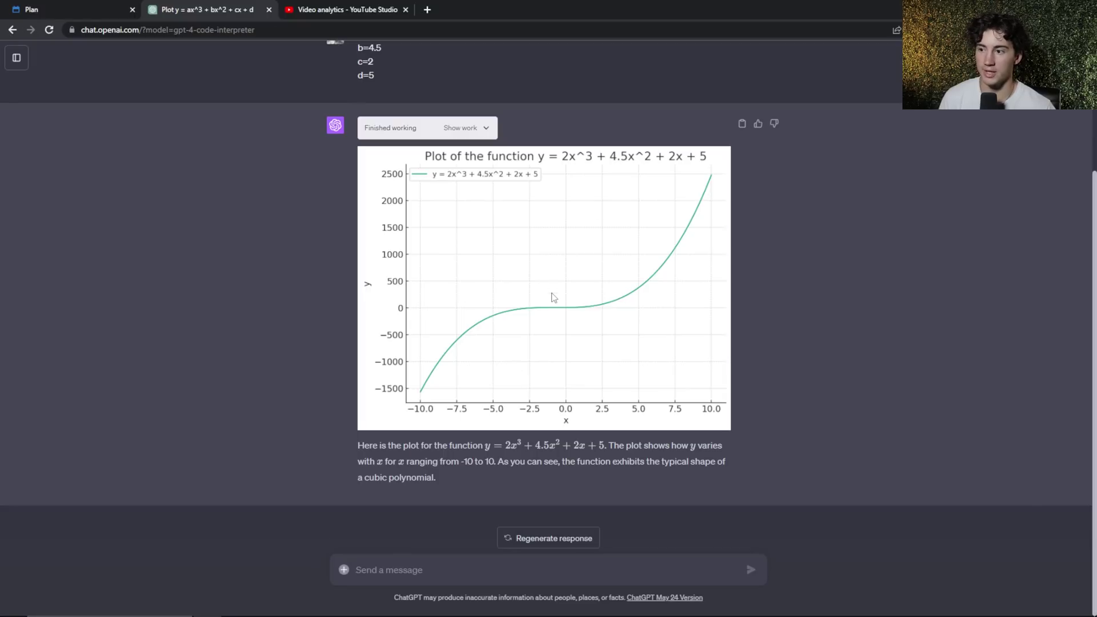
scroll(541, 457, "up", 1)
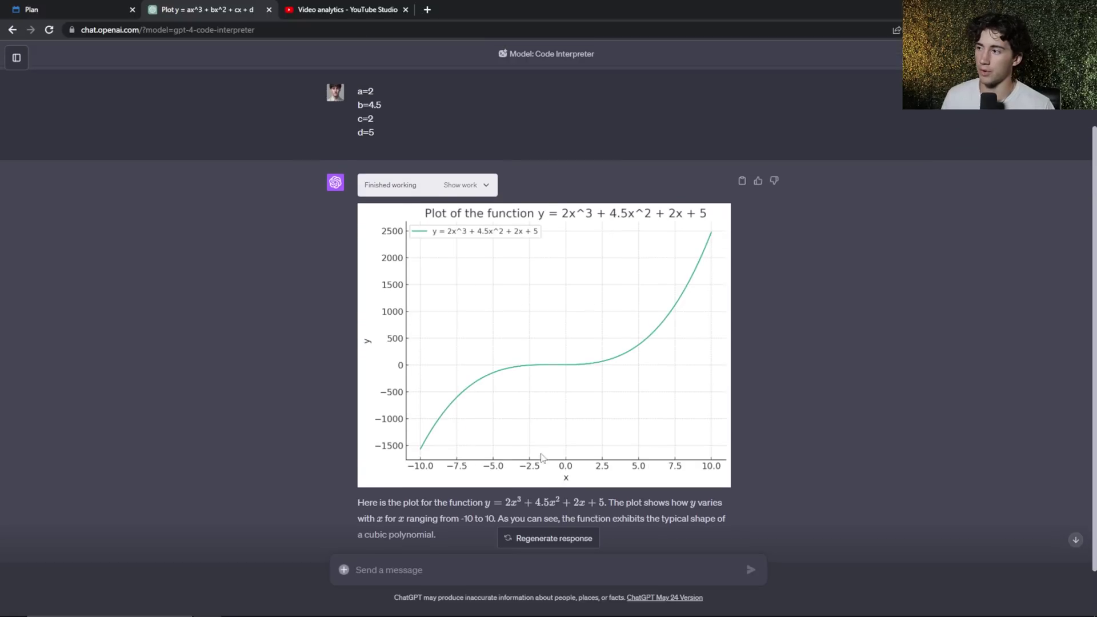
scroll(542, 458, "up", 3)
scroll(599, 435, "down", 4)
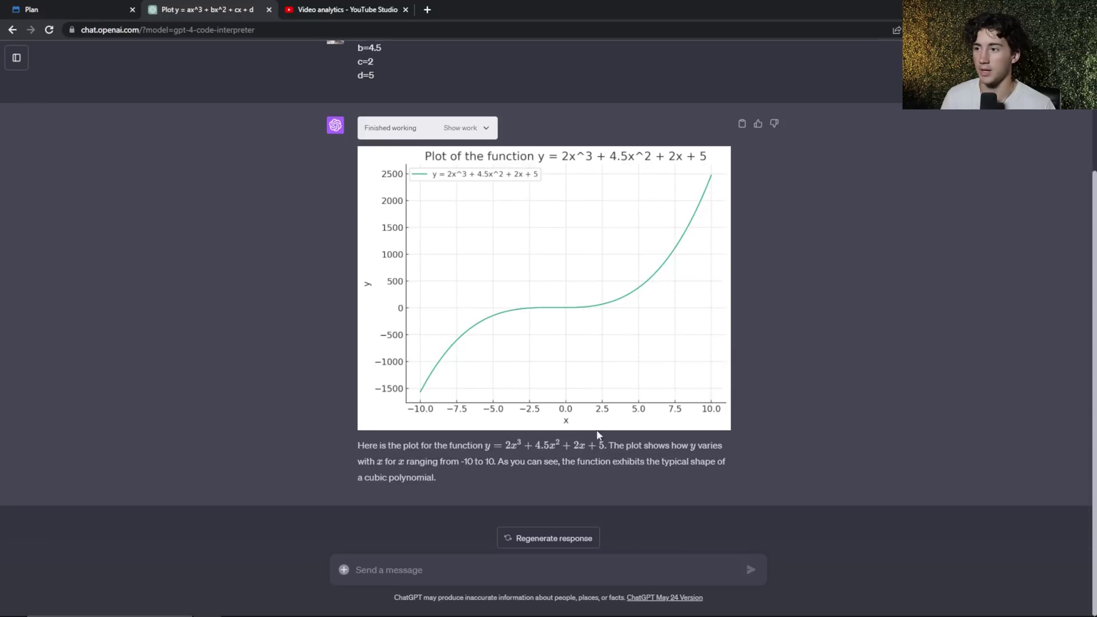
scroll(546, 349, "up", 3)
scroll(546, 349, "down", 1)
scroll(546, 349, "up", 1)
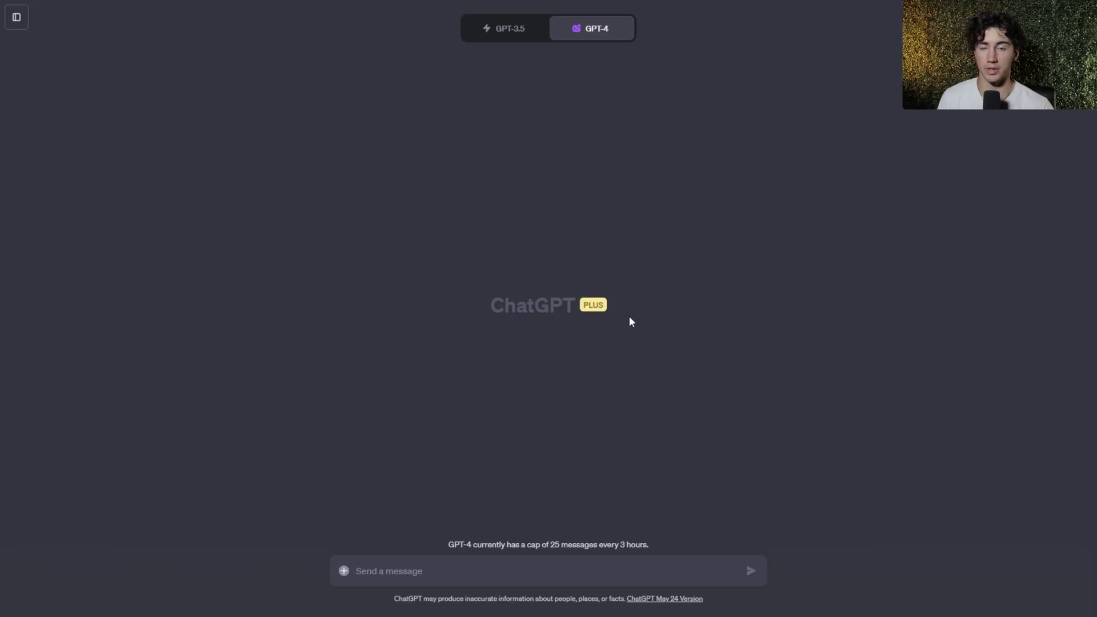
Attach spotify_top_charts_22.csv to the message and send it.
left_click(345, 572)
key("Return")
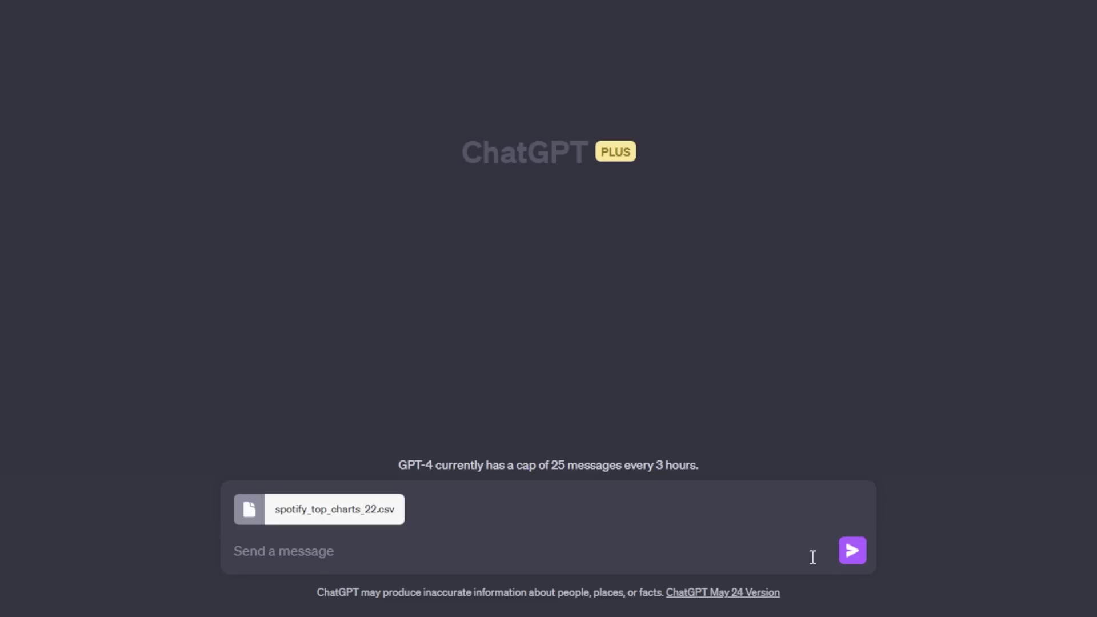
left_click(855, 554)
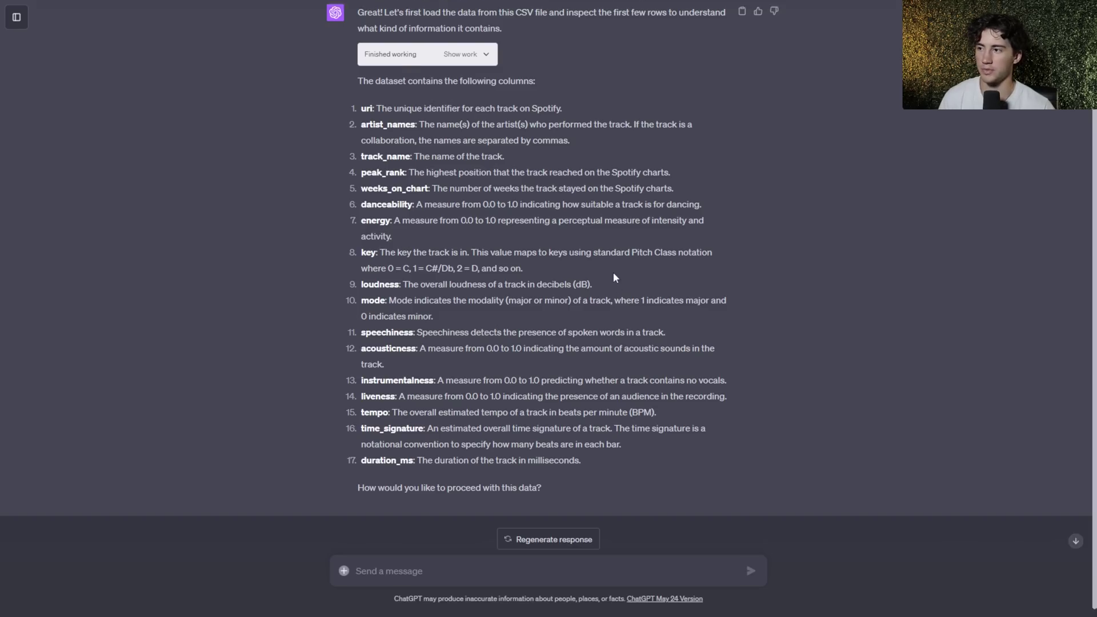
Draft a prompt for a top-5-song radar chart on danceability, energy, loudness through liveness.
left_click_drag(363, 94, 664, 444)
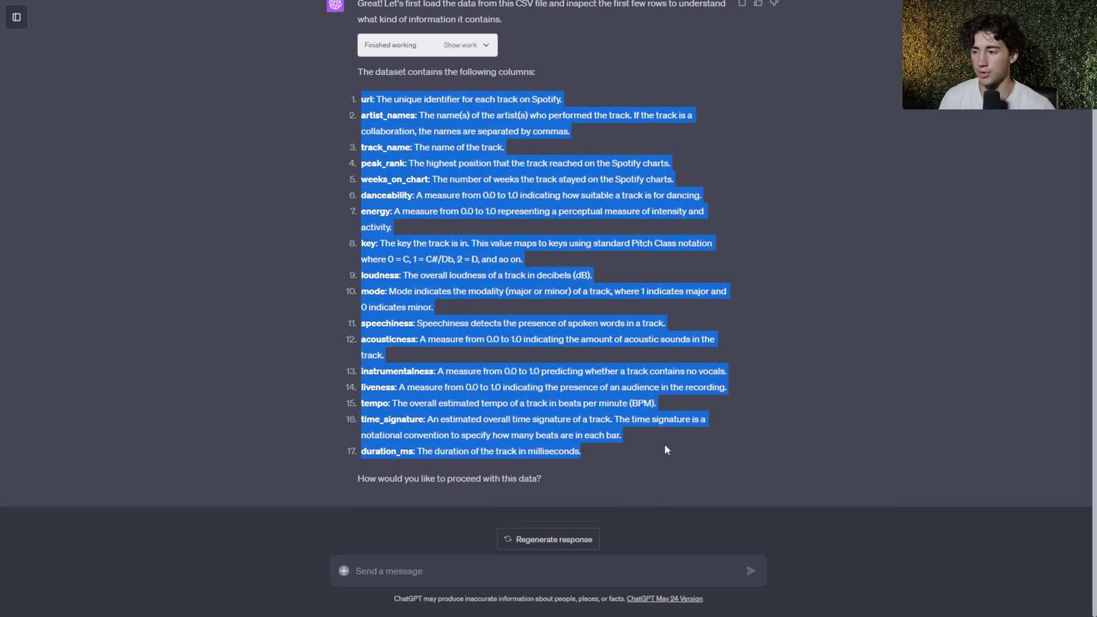
left_click(664, 450)
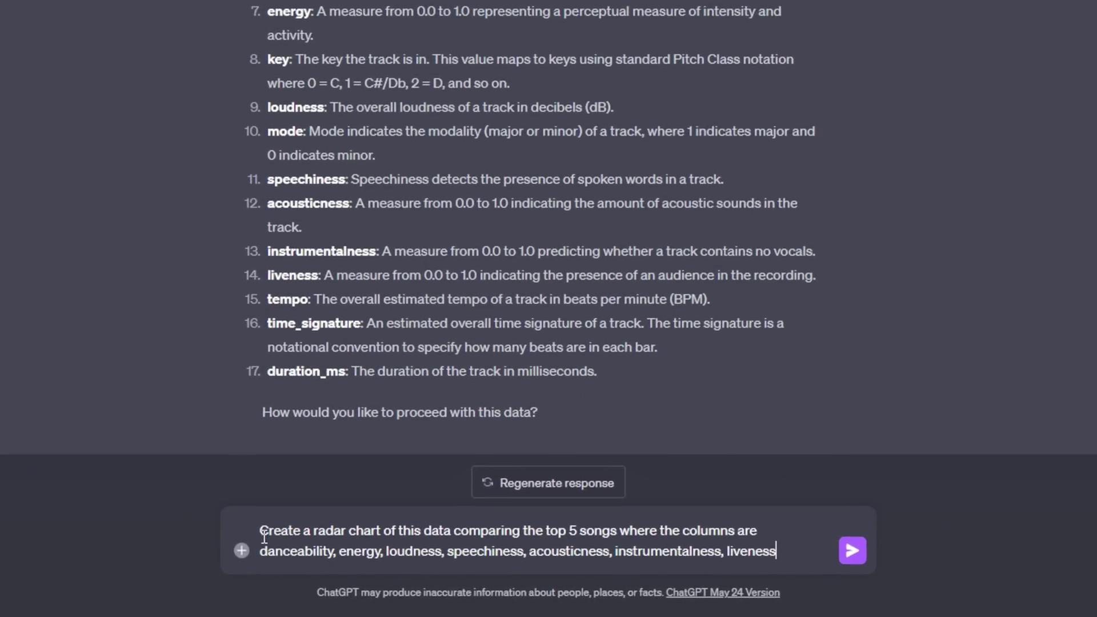
left_click_drag(546, 530, 738, 531)
left_click(778, 532)
Send the radar chart request and scroll through the five song charts once rendered.
left_click(851, 551)
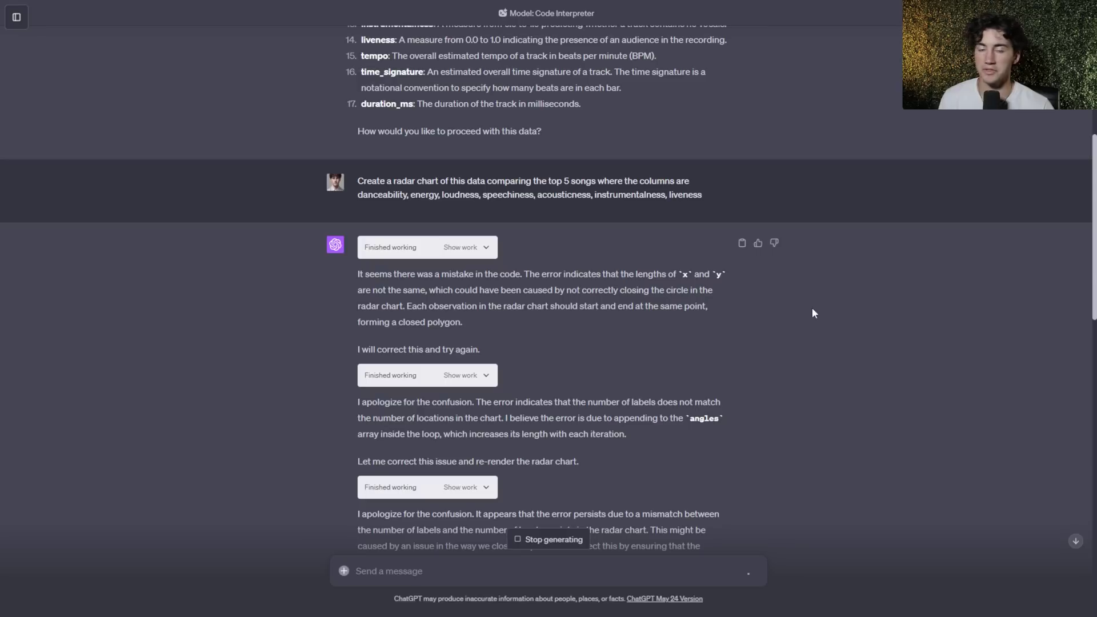
scroll(814, 313, "down", 2)
scroll(814, 313, "down", 1)
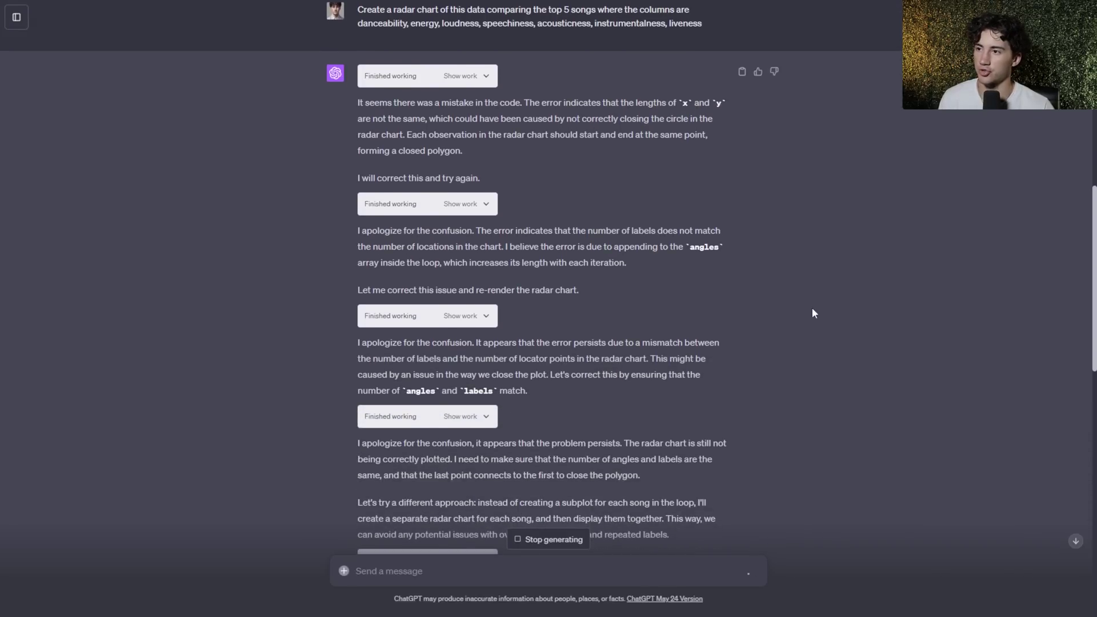
scroll(816, 270, "down", 1)
scroll(338, 114, "down", 3)
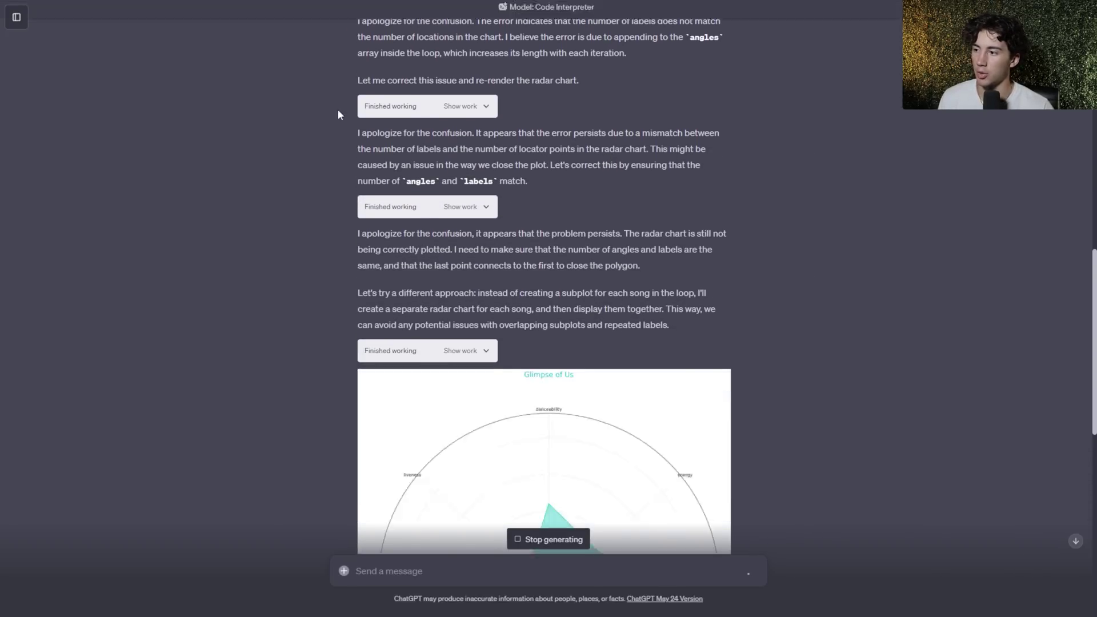
scroll(482, 259, "down", 4)
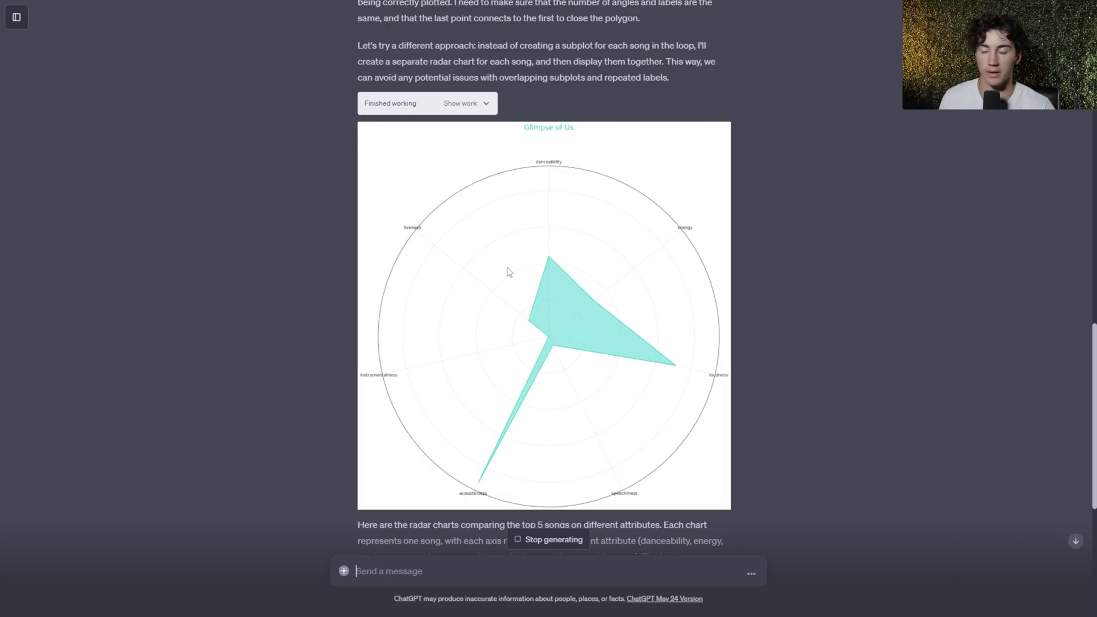
scroll(473, 446, "down", 1)
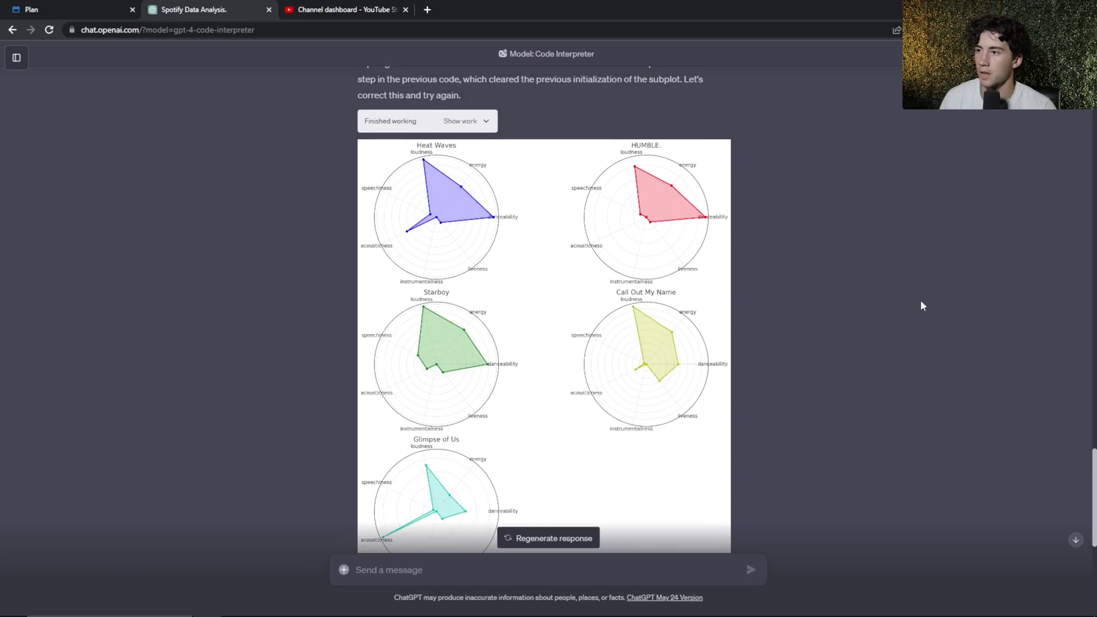
scroll(755, 280, "down", 1)
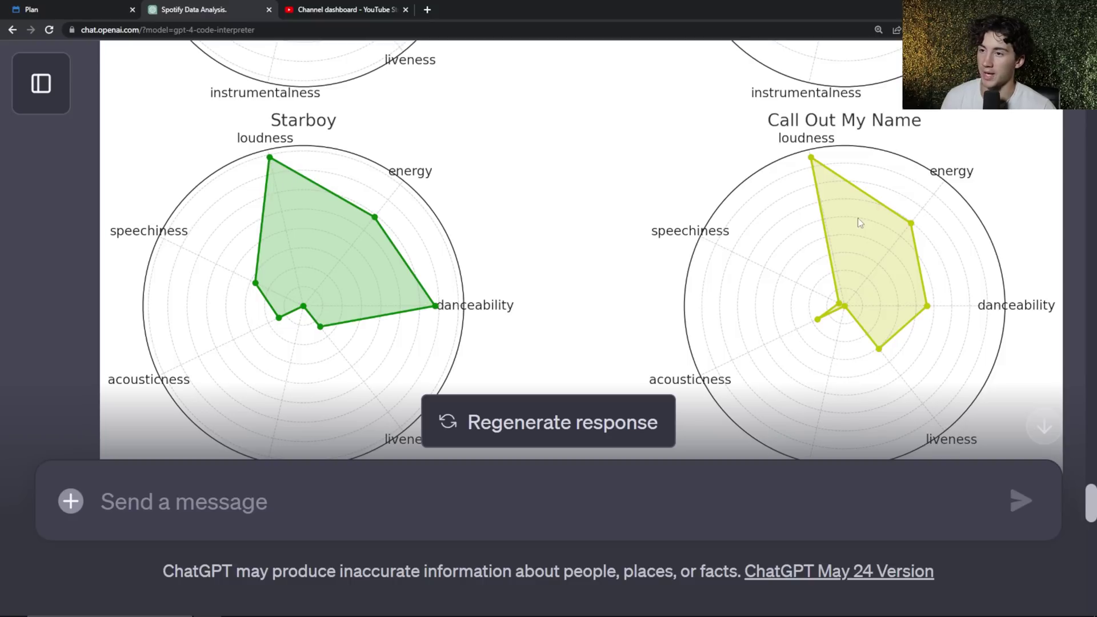
scroll(858, 218, "up", 1)
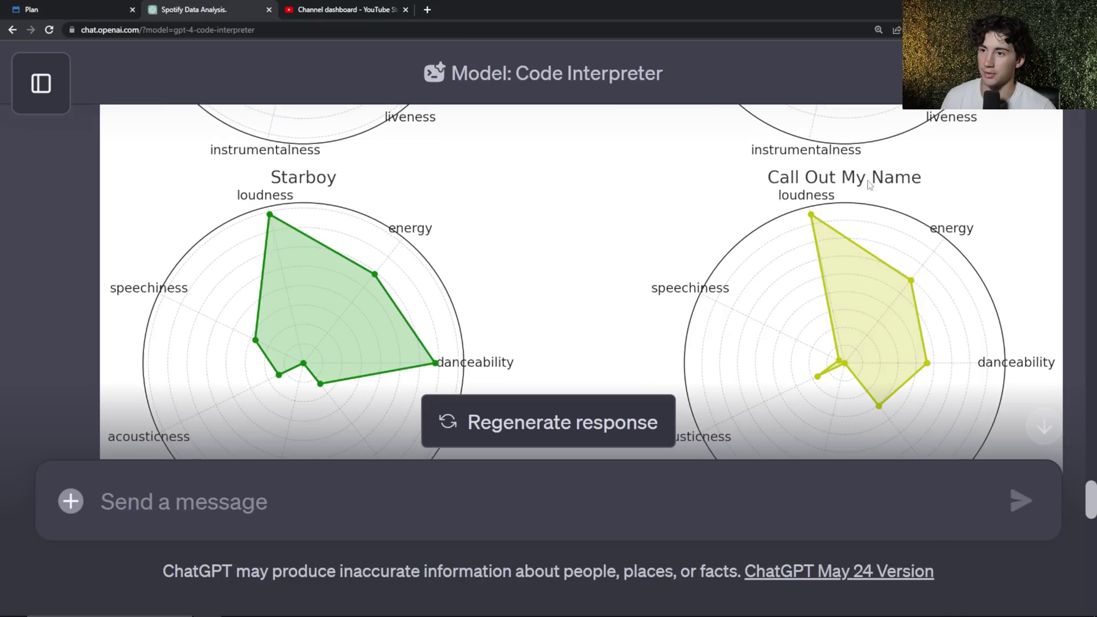
scroll(811, 224, "up", 5)
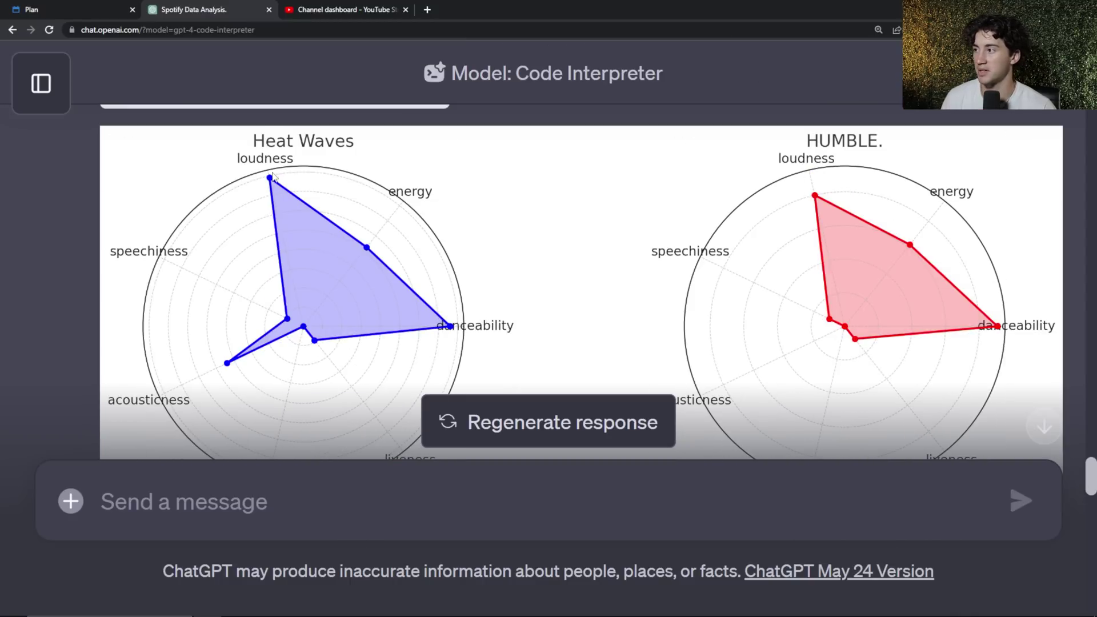
scroll(272, 174, "down", 15)
scroll(245, 190, "up", 4)
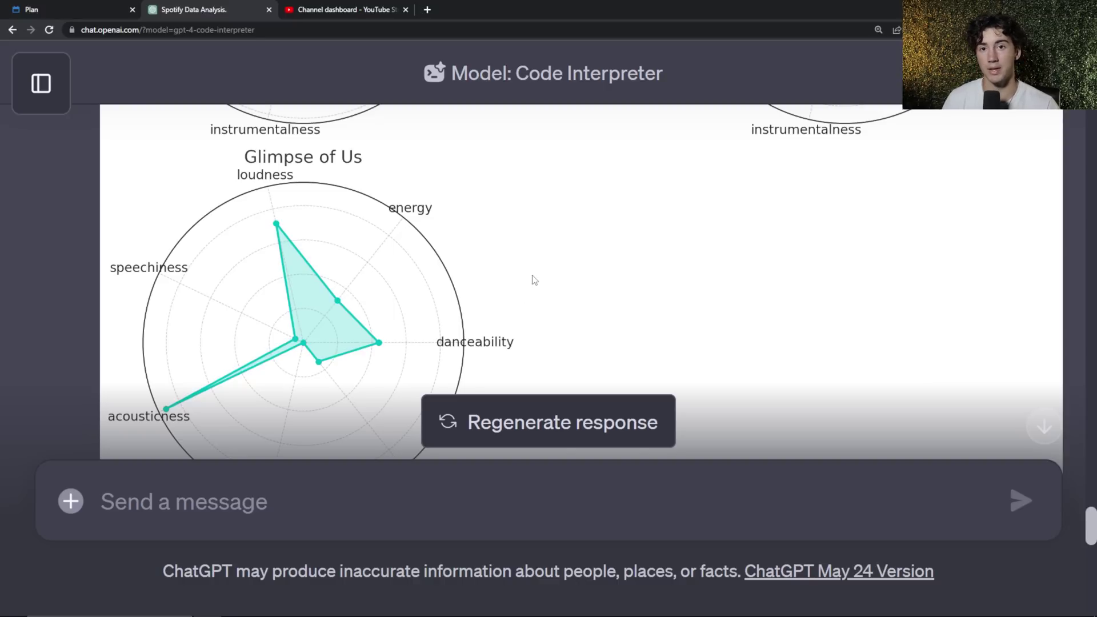
key("ctrl+0")
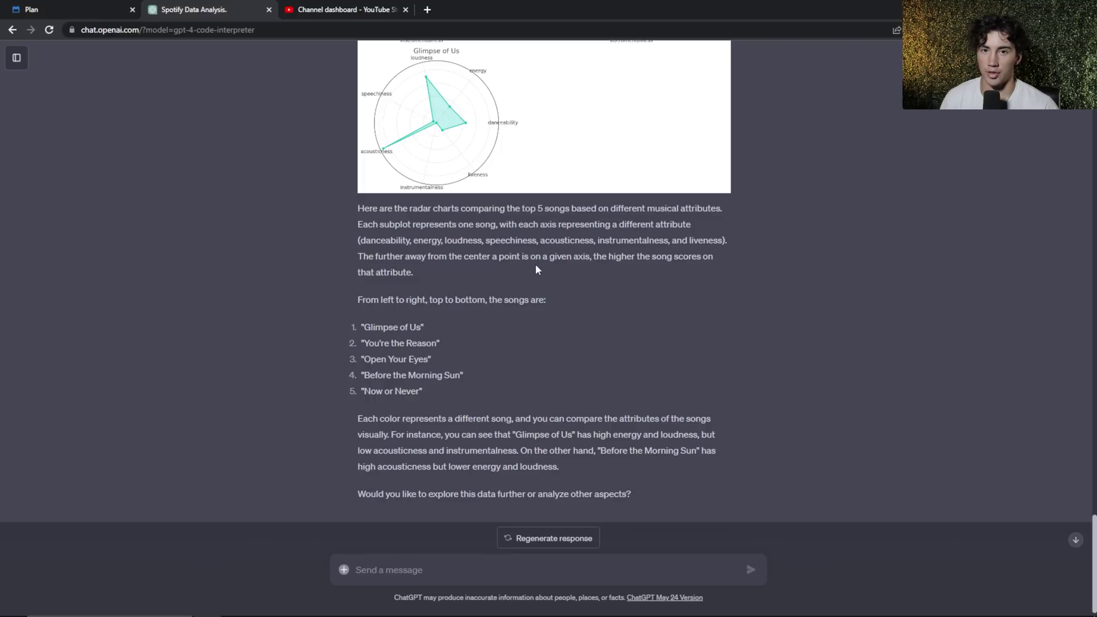
scroll(537, 265, "up", 6)
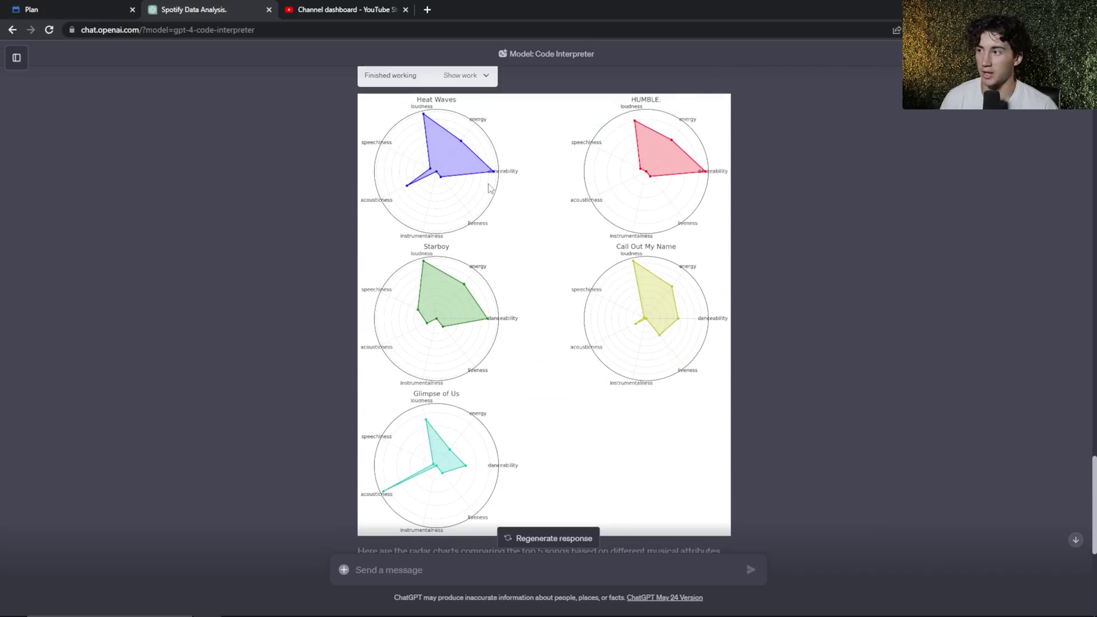
scroll(519, 391, "down", 6)
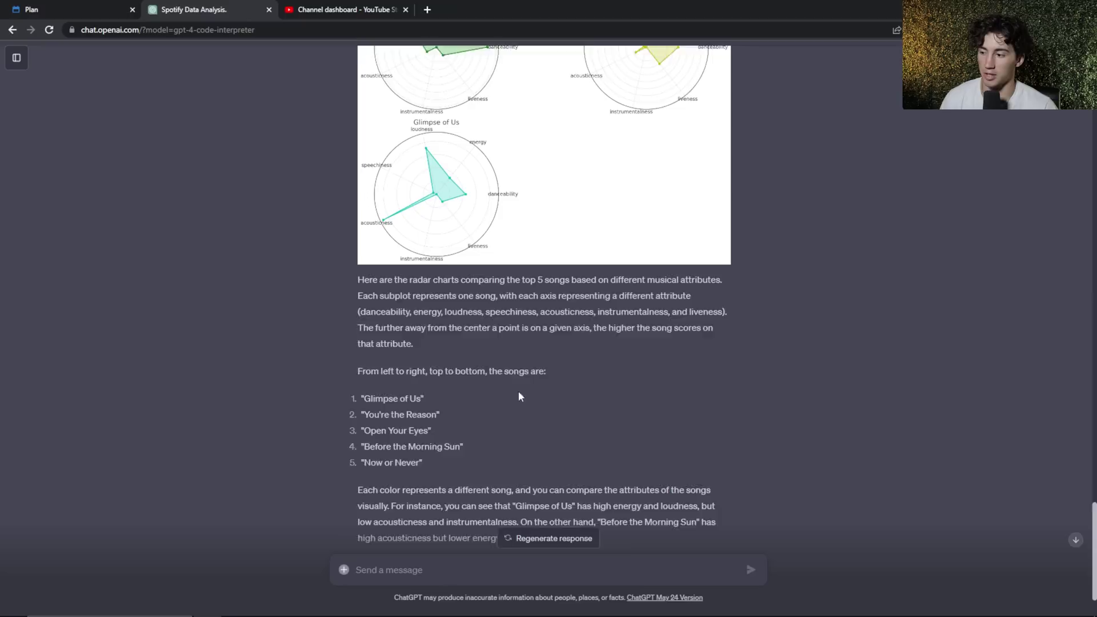
left_click_drag(359, 309, 449, 374)
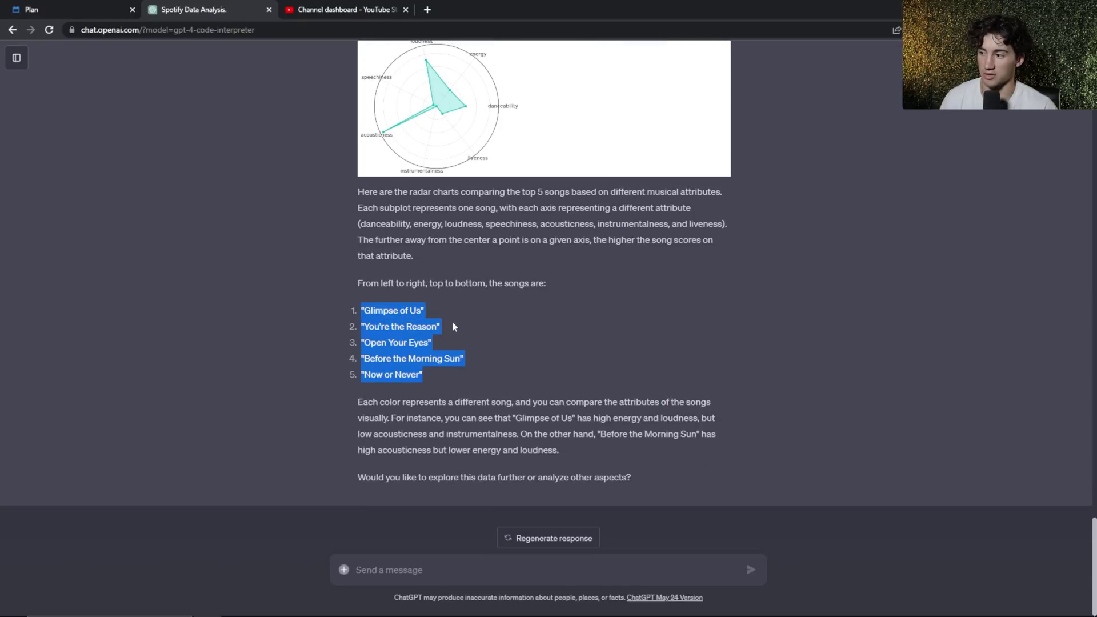
left_click(471, 370)
scroll(597, 393, "up", 1)
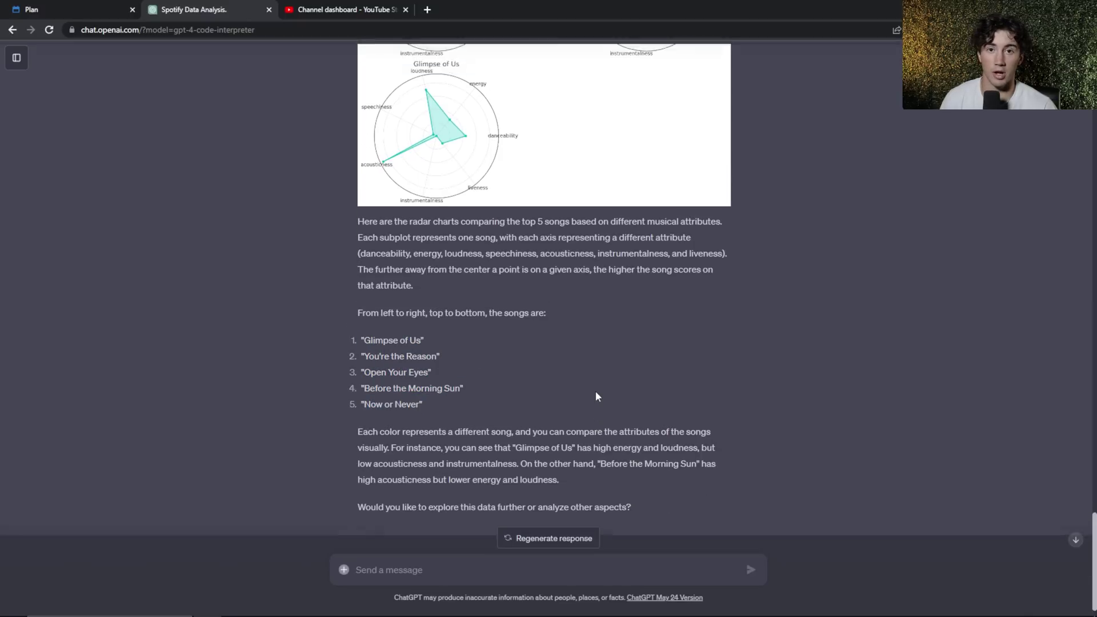
scroll(597, 396, "up", 5)
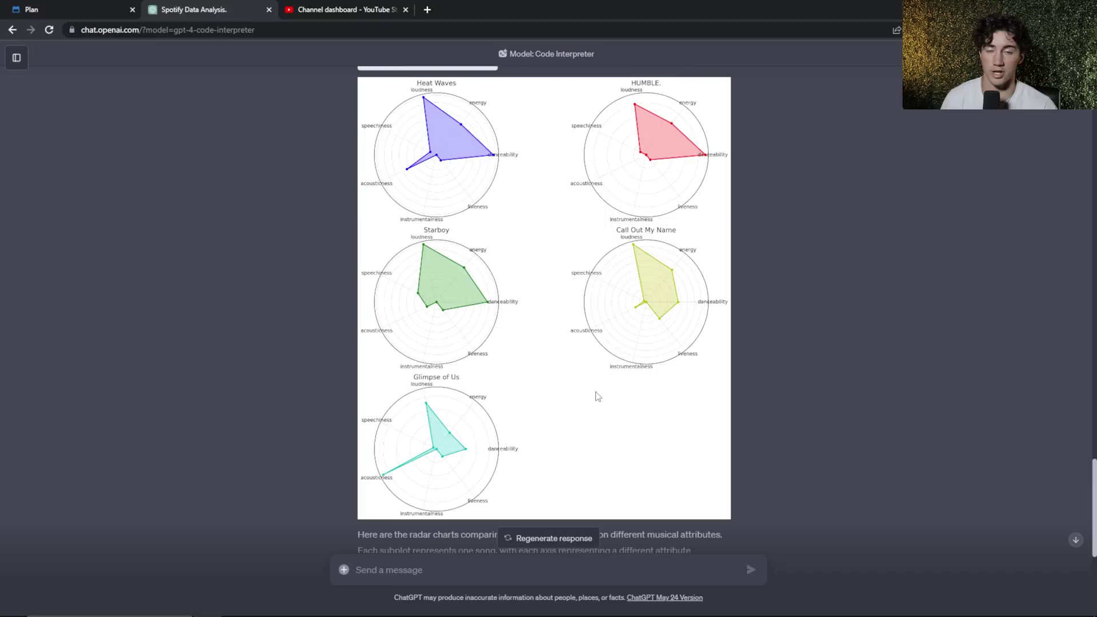